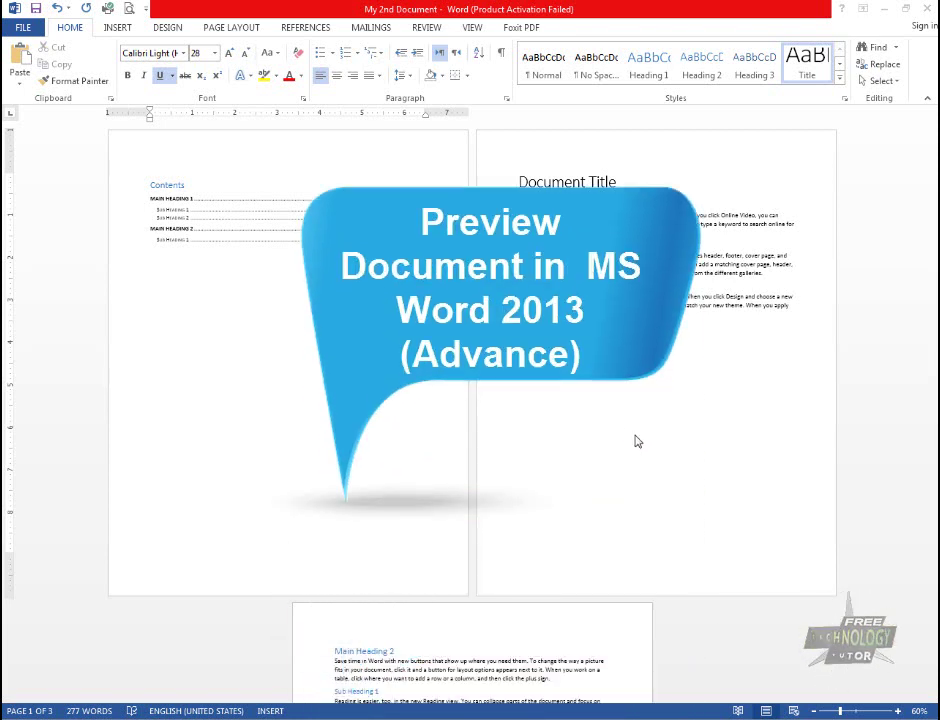
- Place the cursor below the table of contents on the first page
left_click(455, 439)
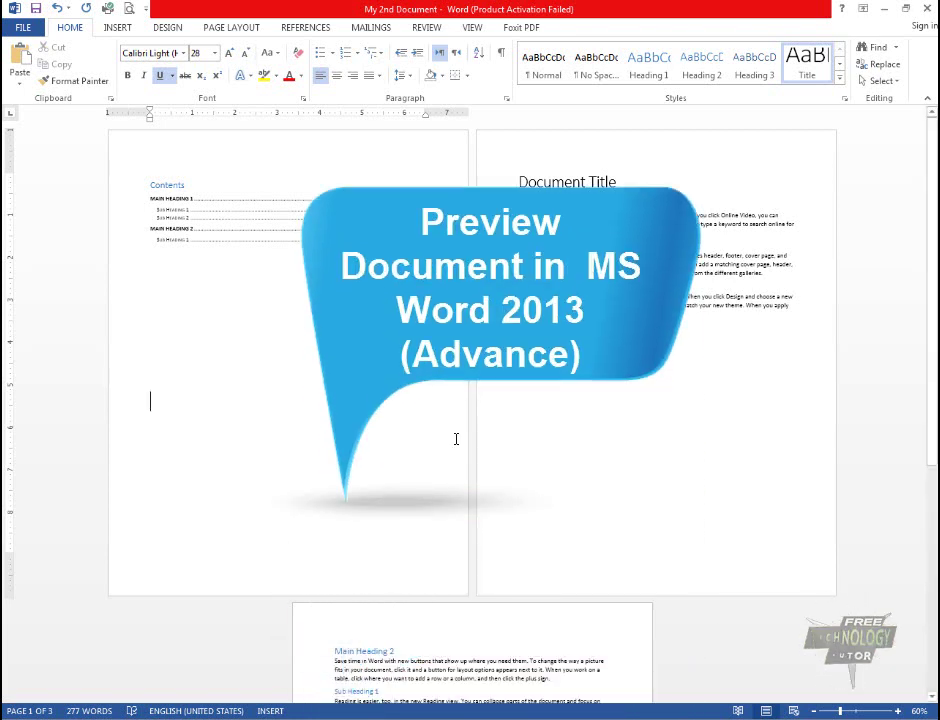
scroll(455, 439, "up", 5)
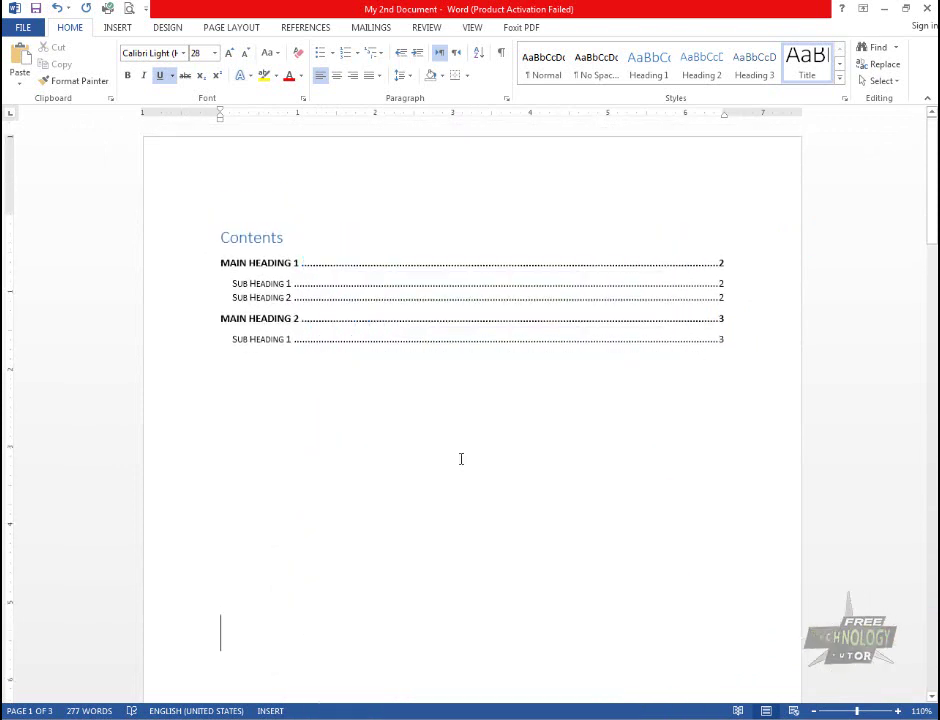
left_click(459, 457)
left_click(348, 404)
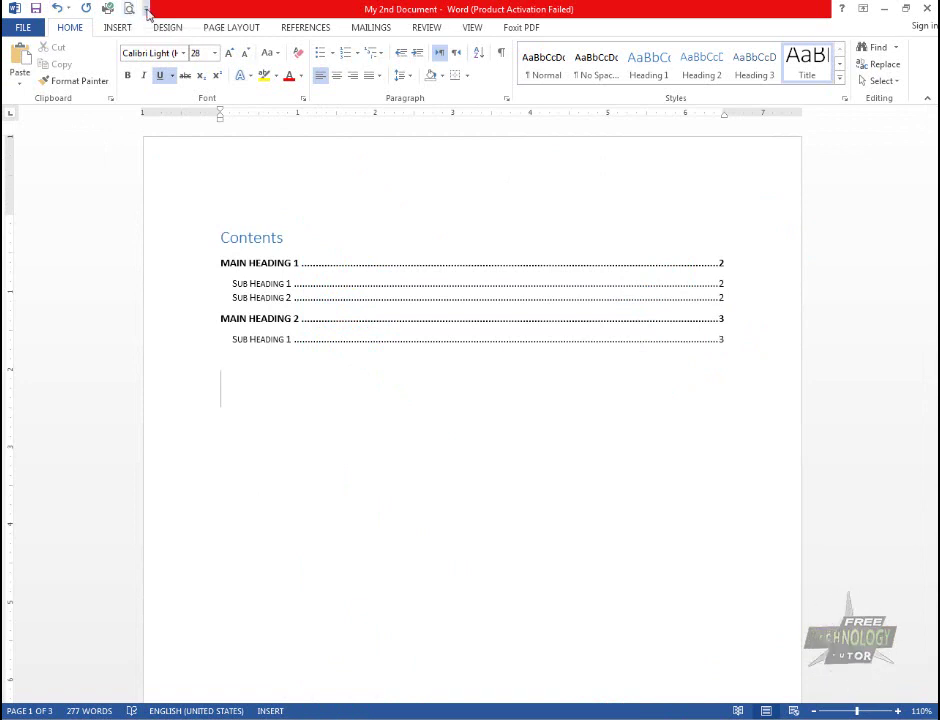
- Remove and re-add the Print Preview and Print shortcut in the Quick Access Toolbar, then preview the document
left_click(147, 10)
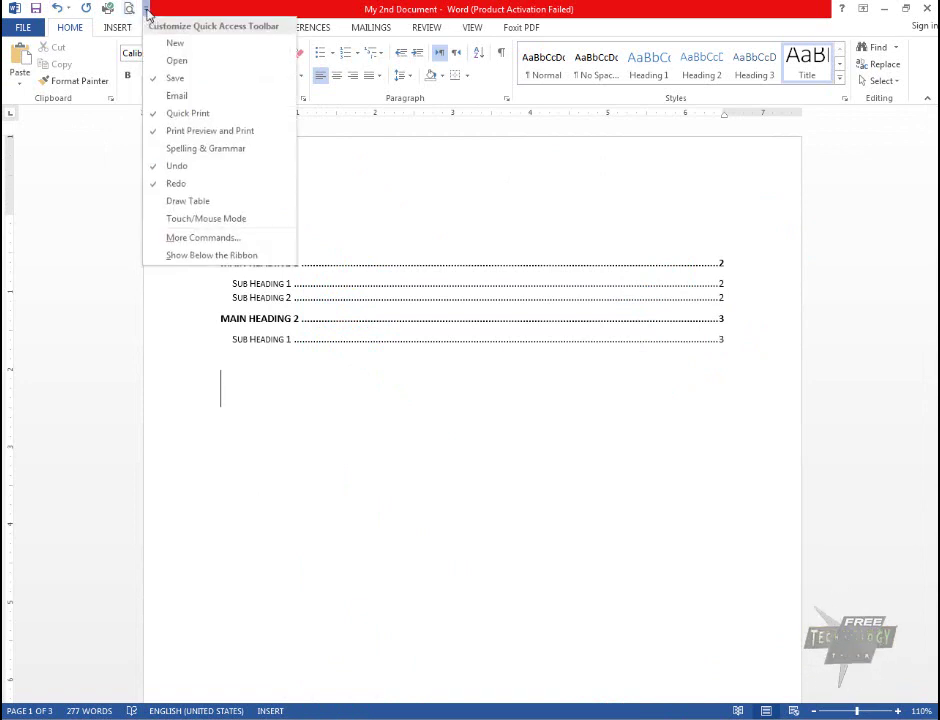
left_click(160, 134)
left_click(126, 10)
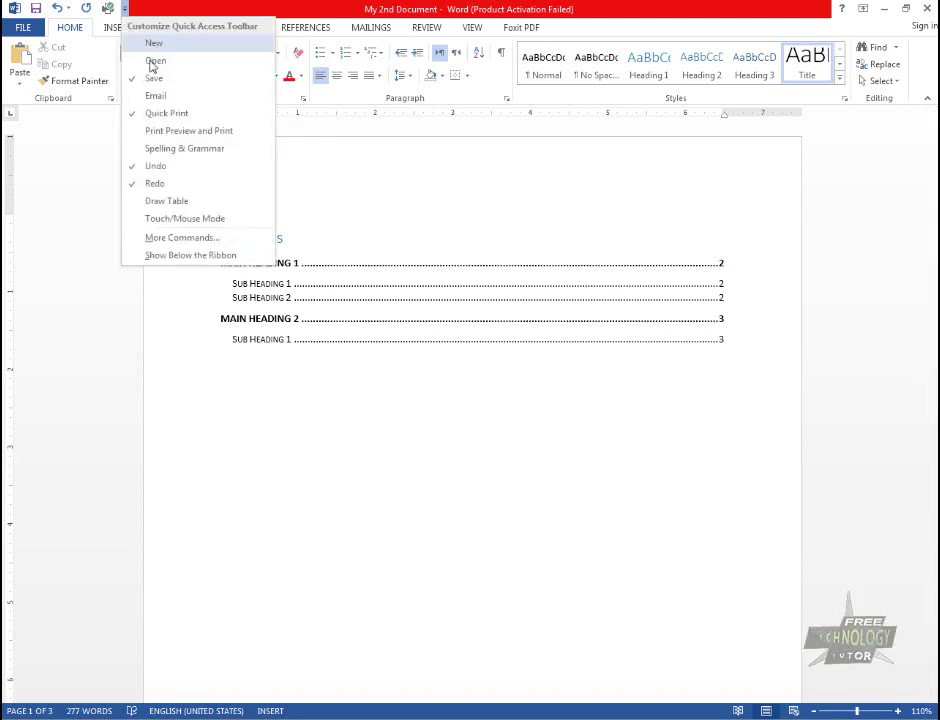
left_click(170, 131)
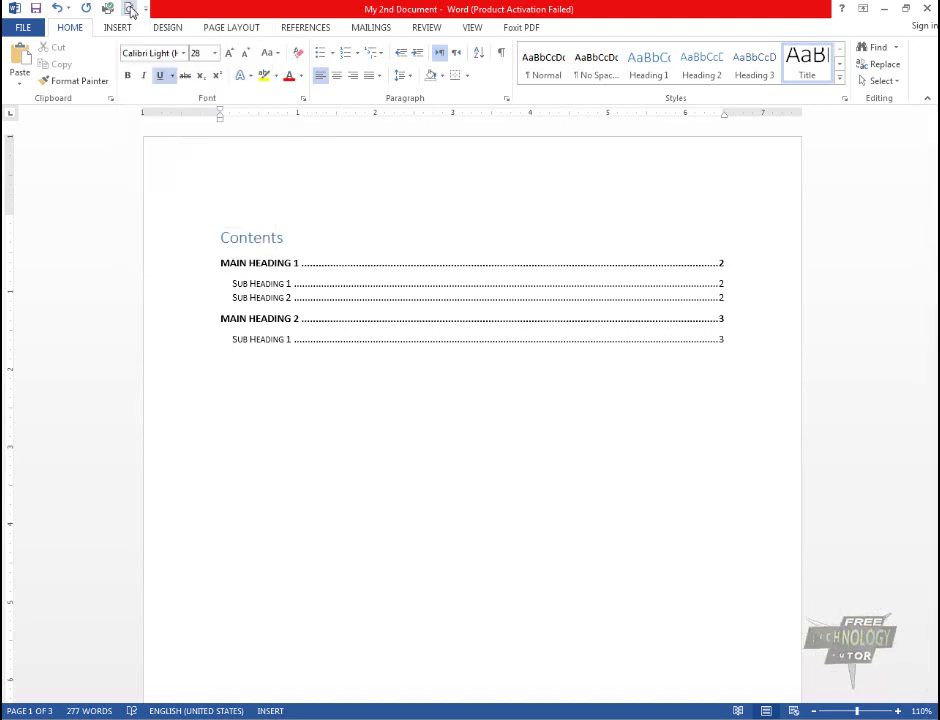
left_click(130, 10)
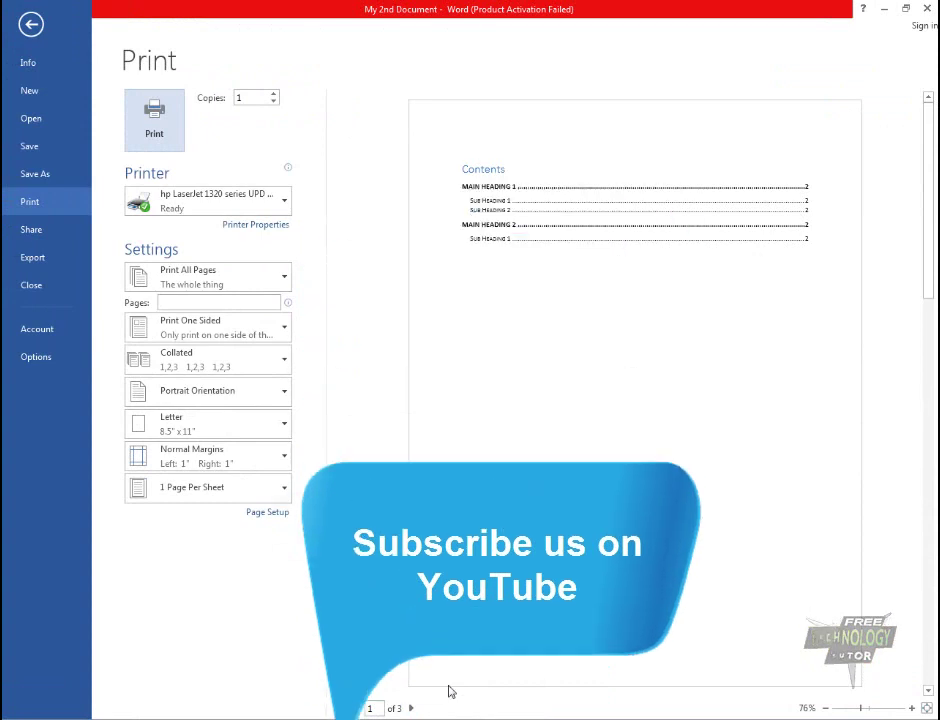
left_click(411, 708)
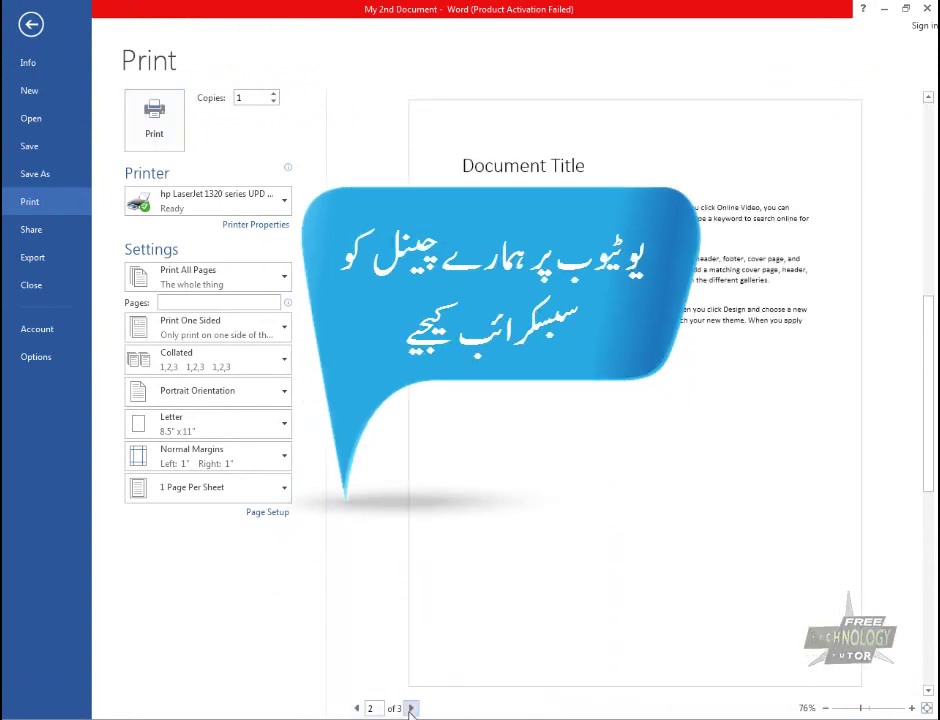
left_click(411, 708)
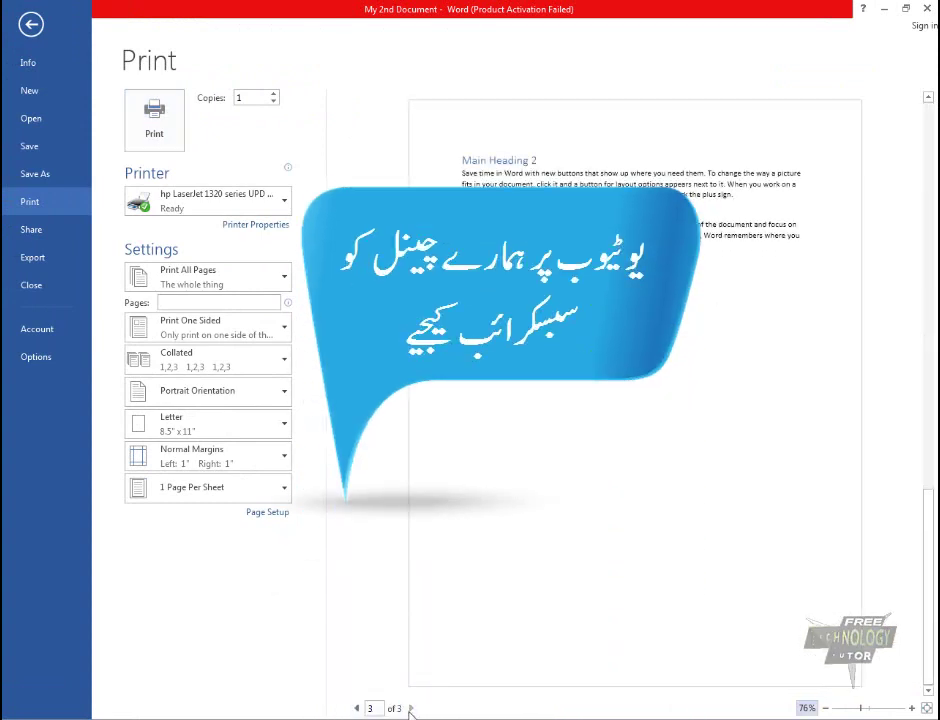
left_click(356, 708)
left_click(356, 708)
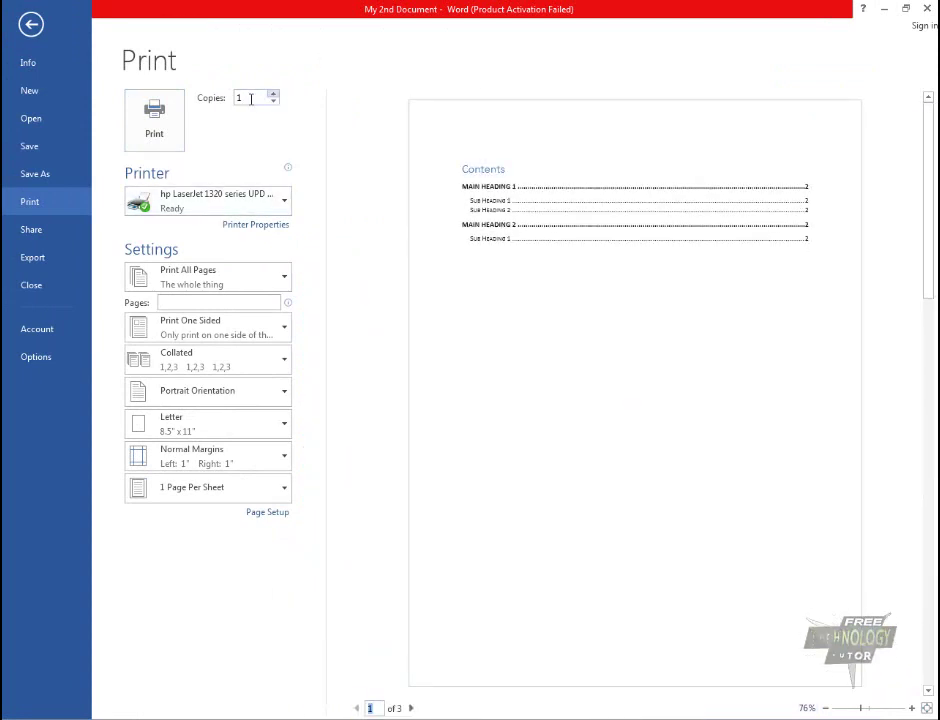
left_click(236, 98)
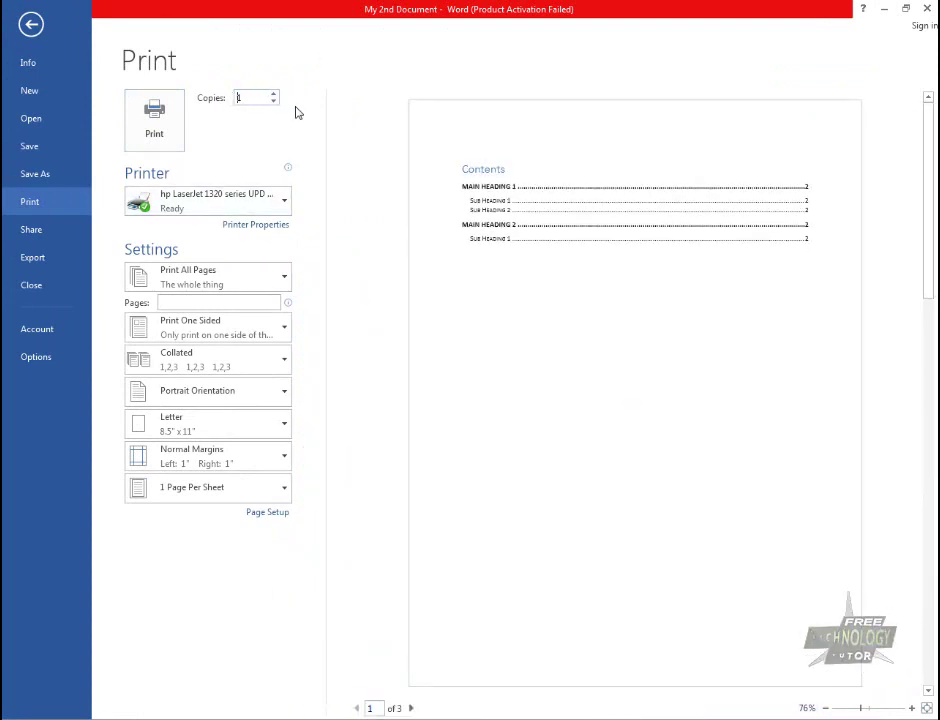
left_click(600, 277)
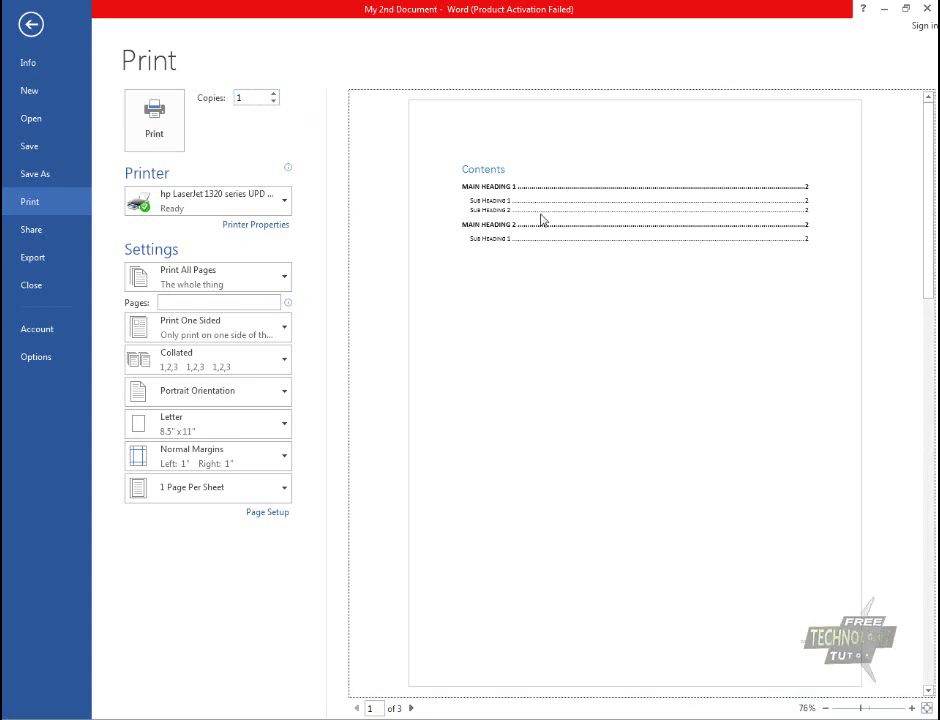
left_click(273, 101)
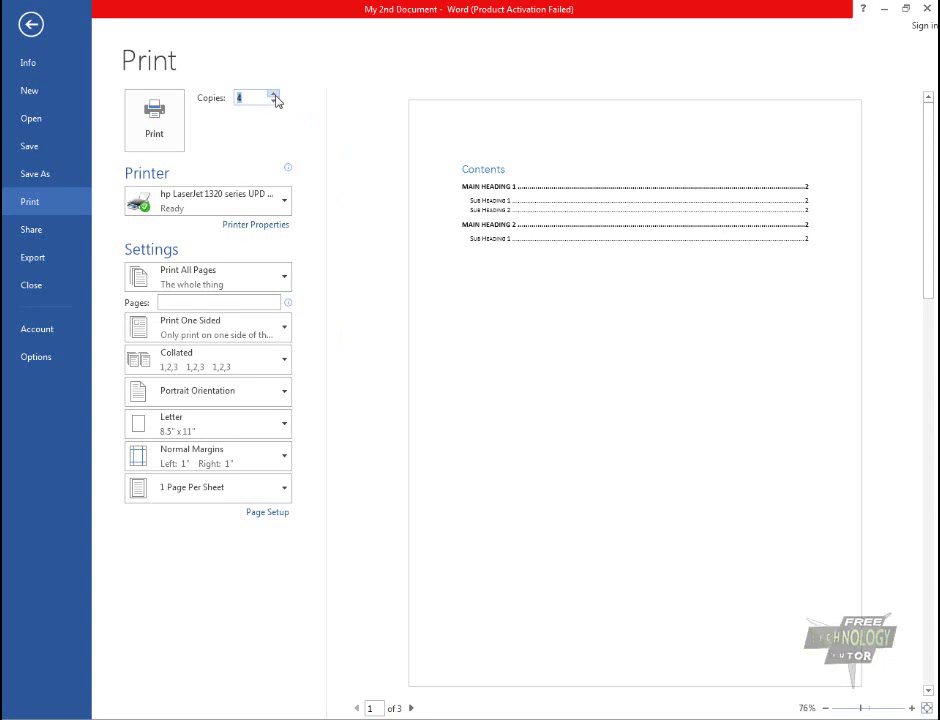
left_click(274, 94)
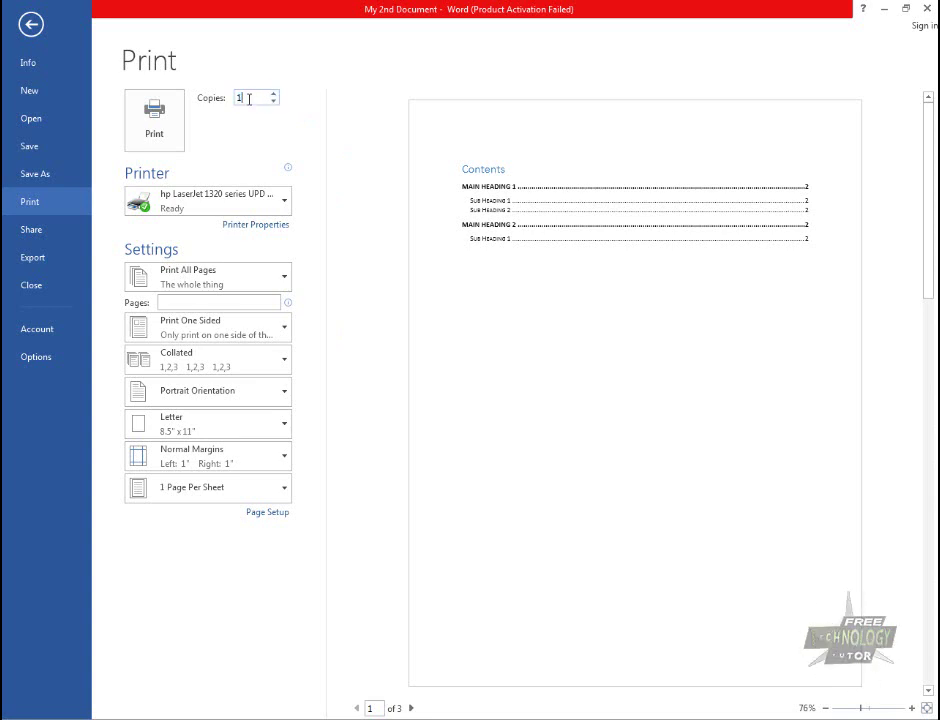
left_click(286, 203)
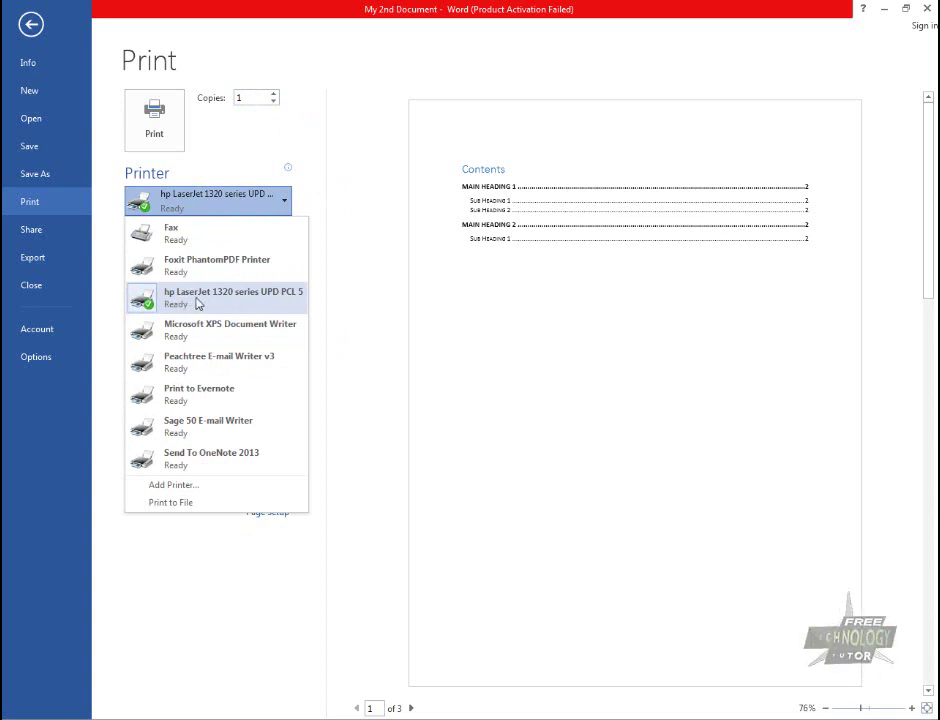
left_click(365, 301)
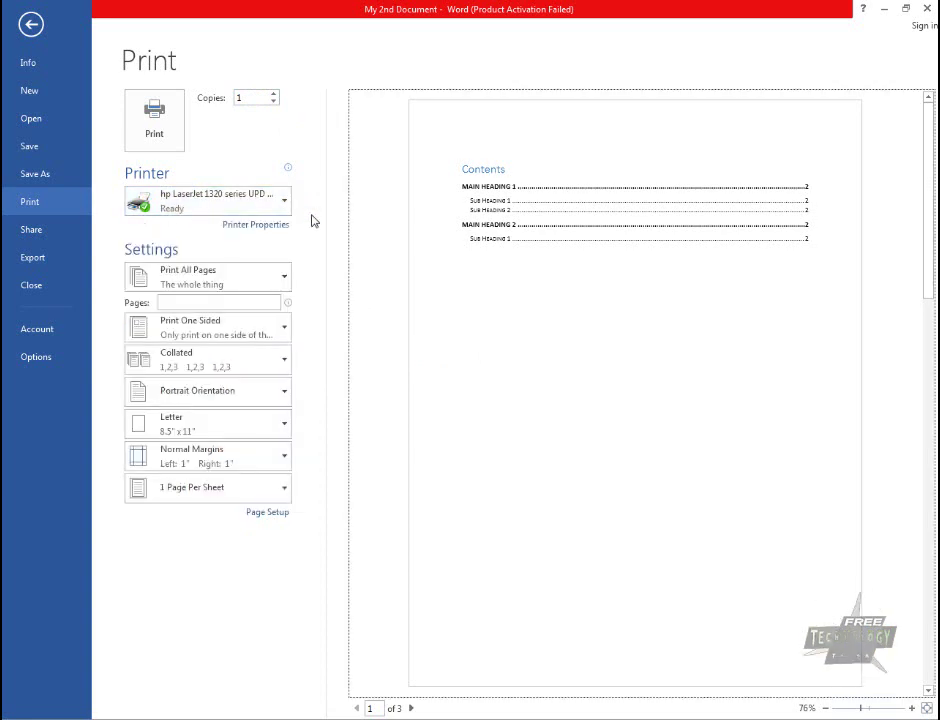
- Change the print range from Print All Pages to Print Current Page
left_click(279, 279)
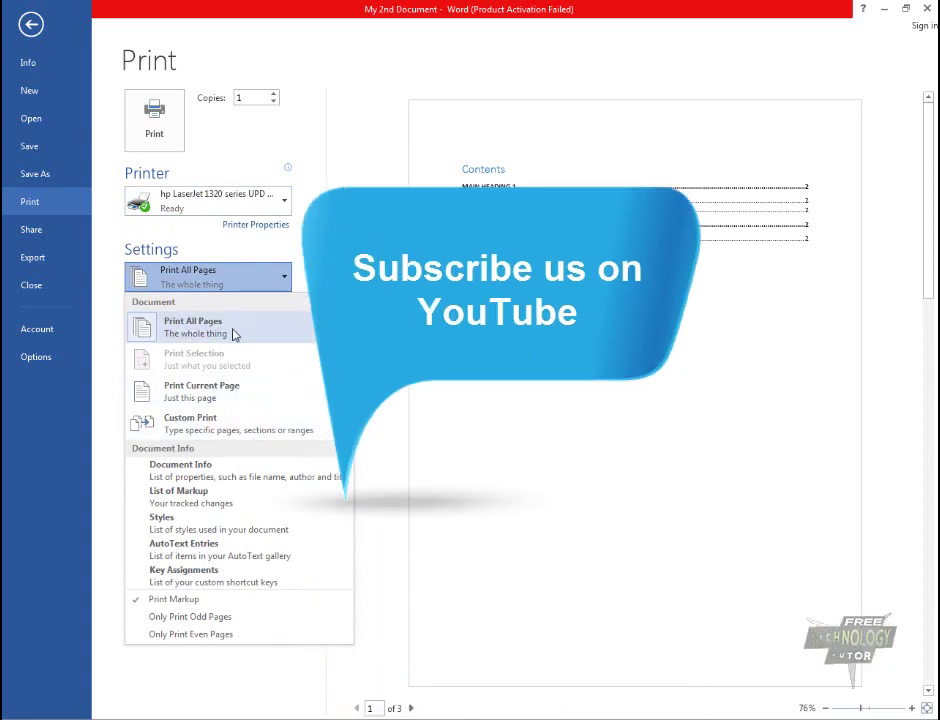
left_click(233, 334)
left_click(286, 275)
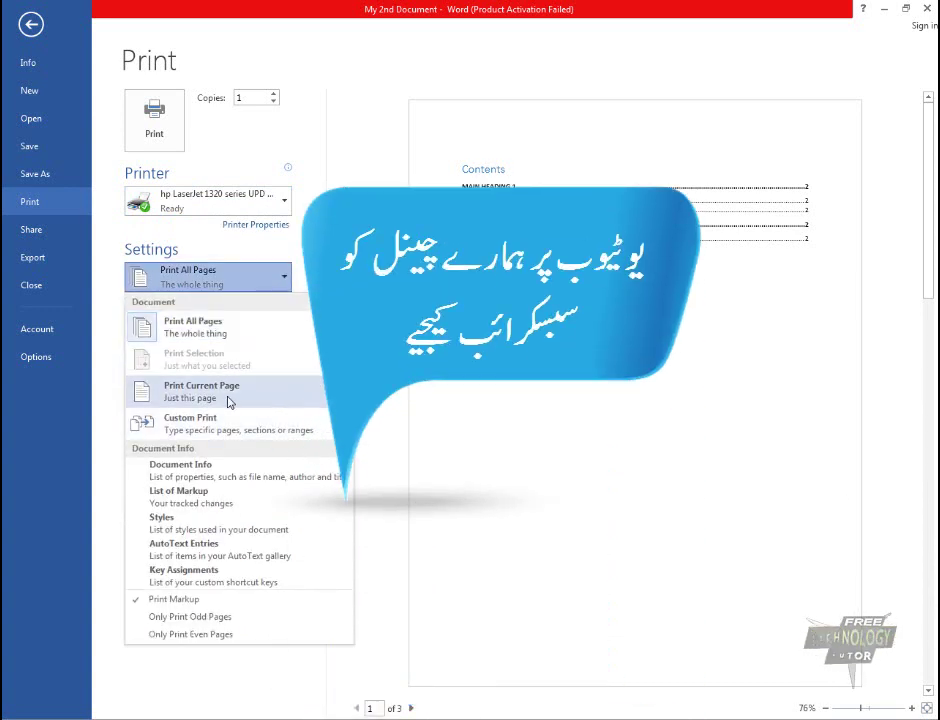
left_click(206, 399)
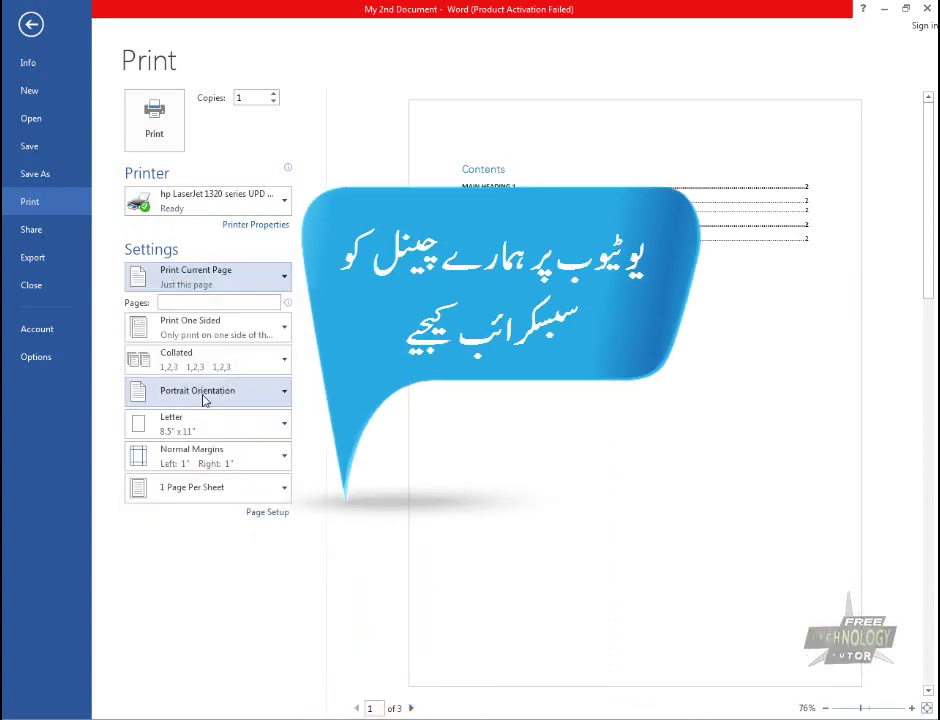
left_click(290, 282)
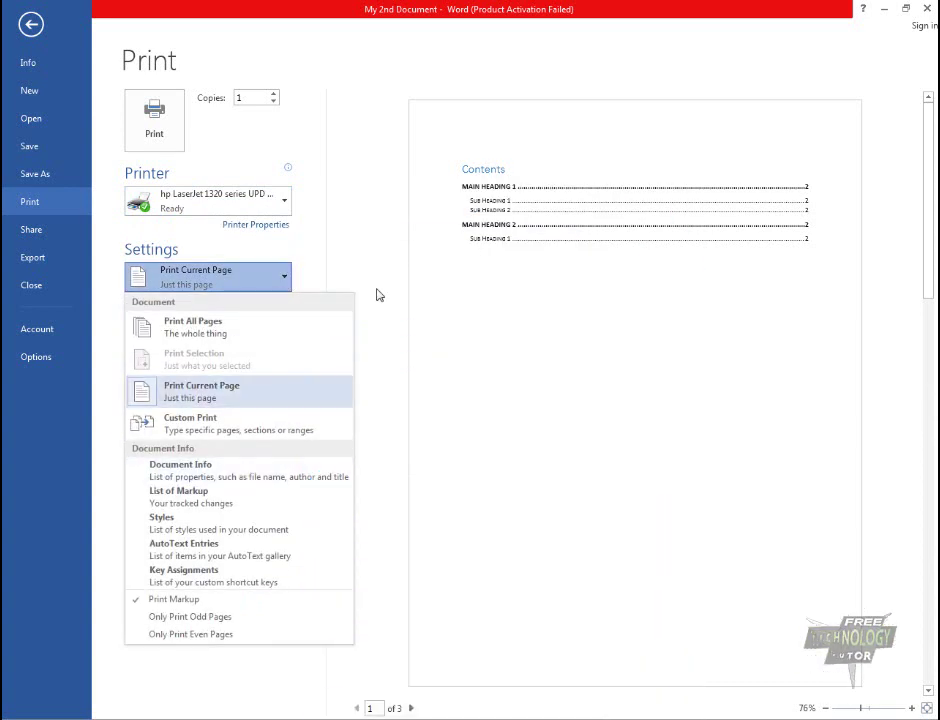
key("Up")
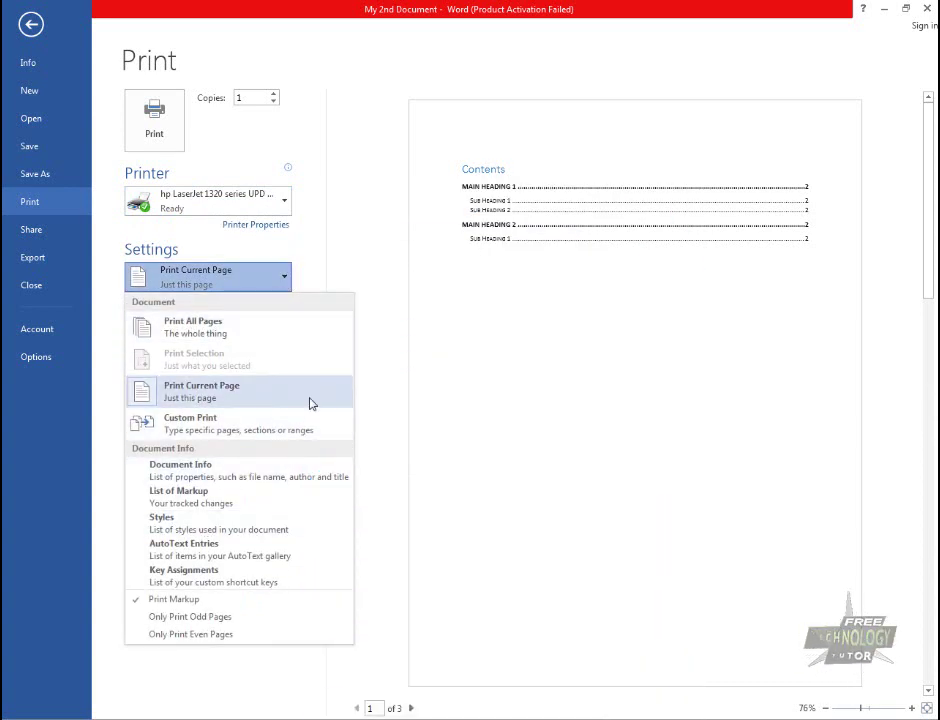
left_click(427, 410)
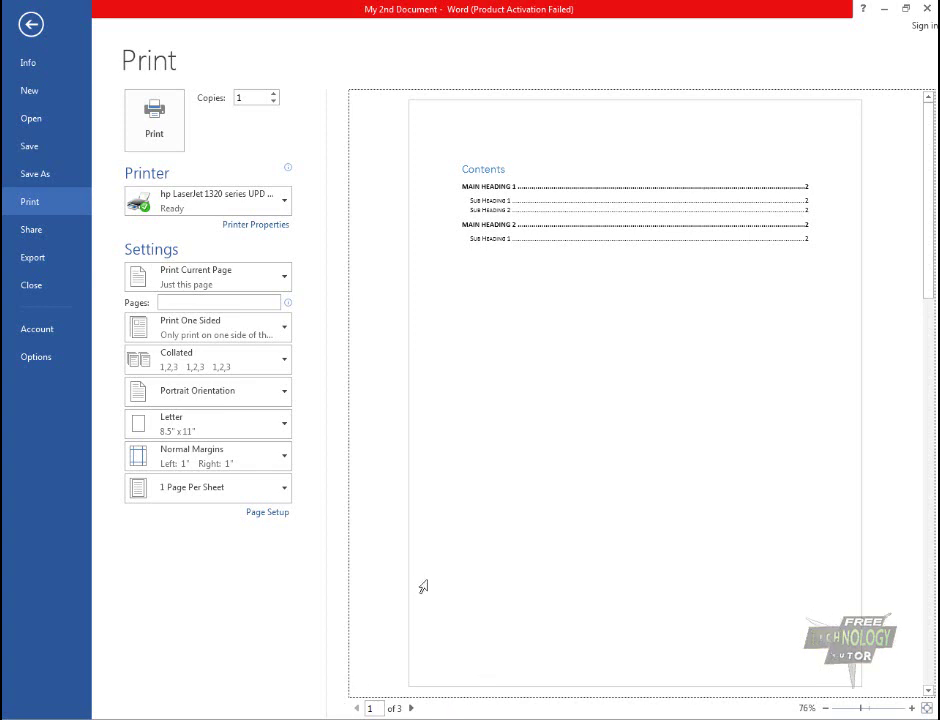
left_click(211, 300)
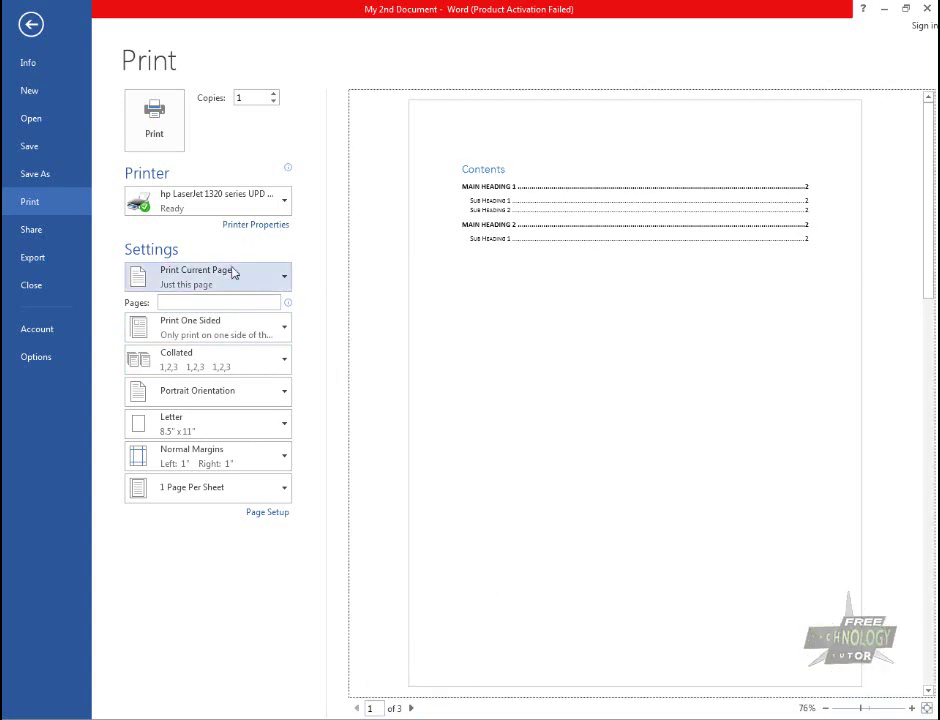
- Enter 2 in the Pages box so the range becomes Custom Print of page 2
left_click(220, 301)
type("2")
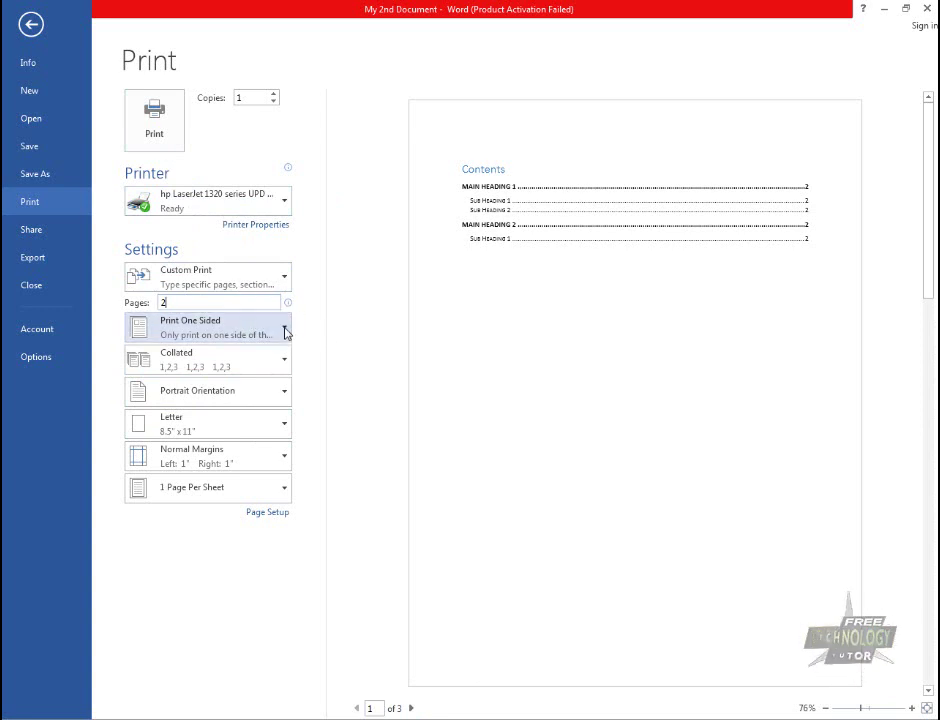
left_click(285, 329)
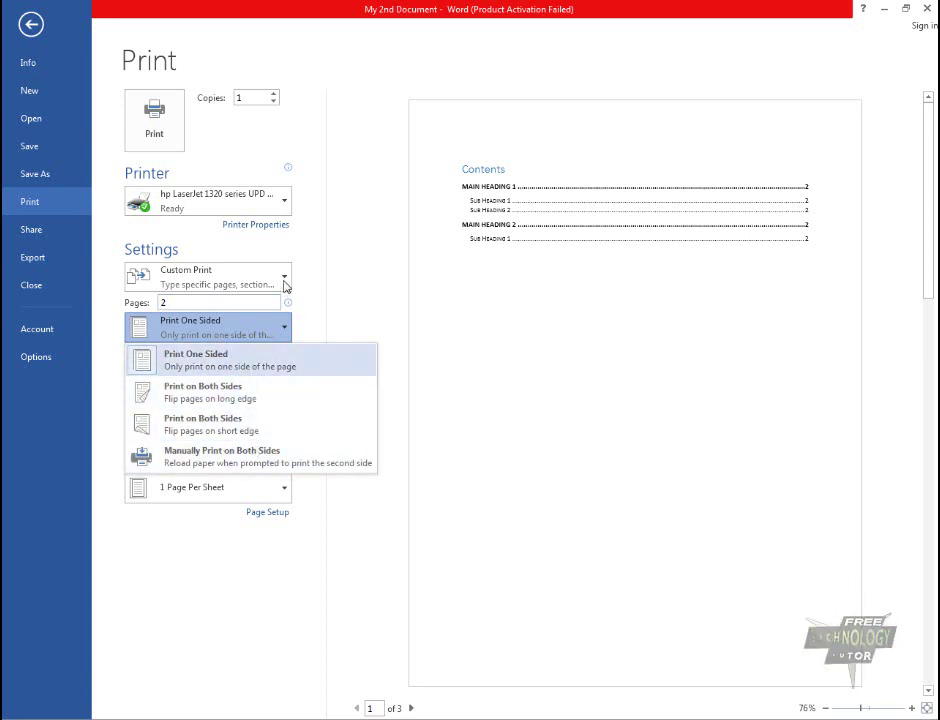
left_click(286, 204)
left_click(286, 204)
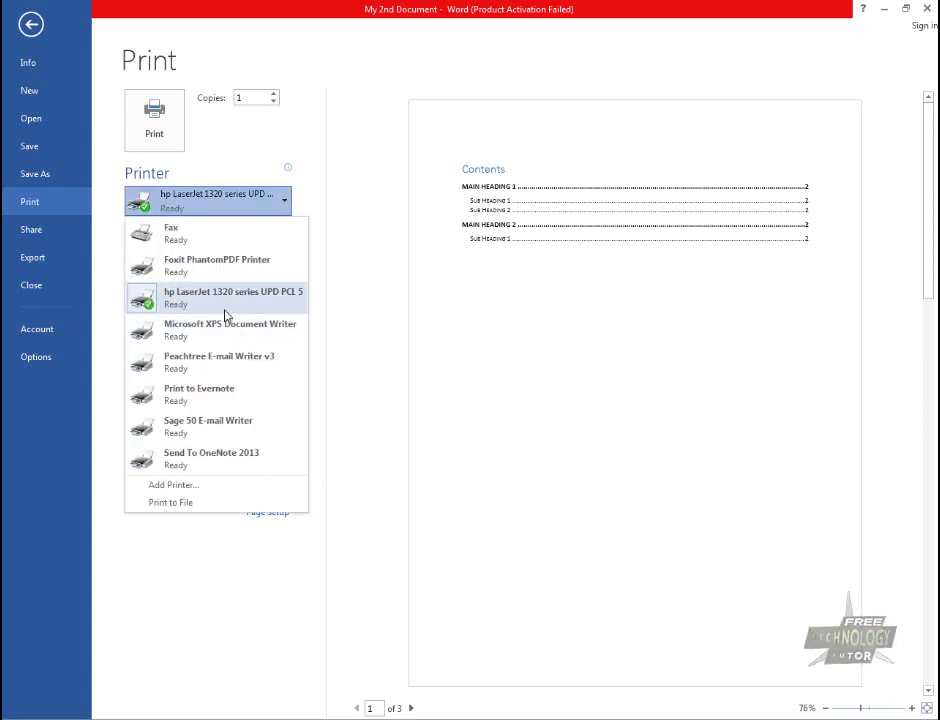
left_click(284, 203)
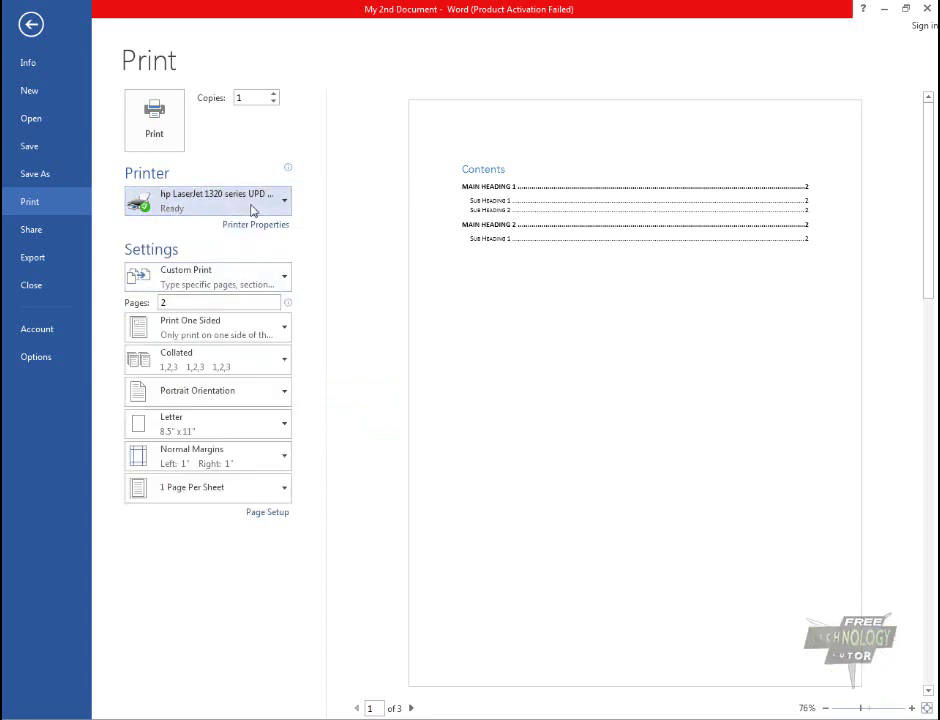
mouse_move(249, 210)
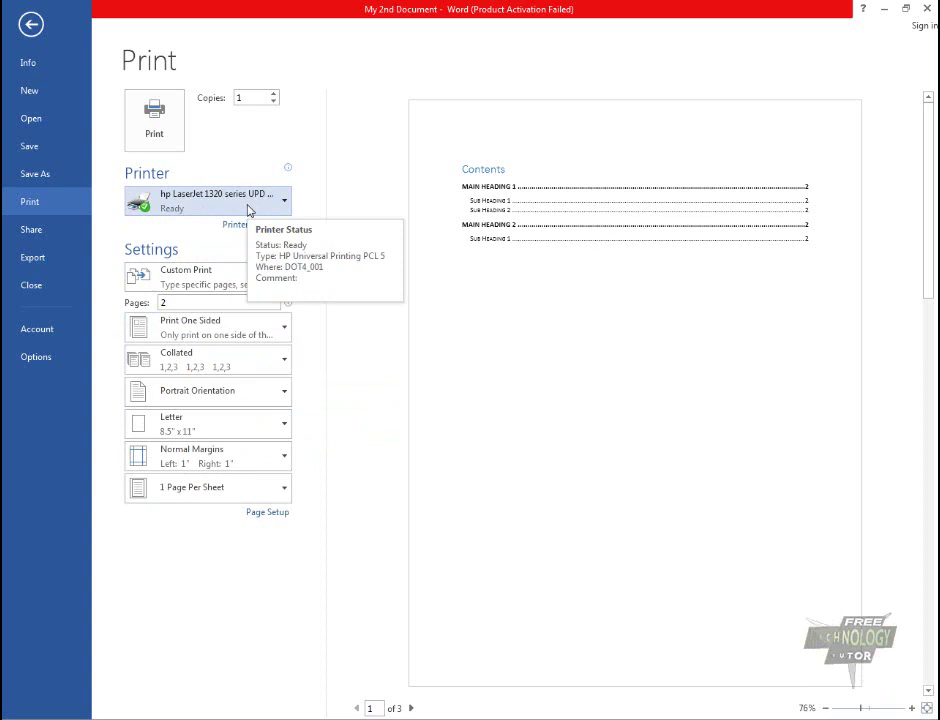
left_click(274, 327)
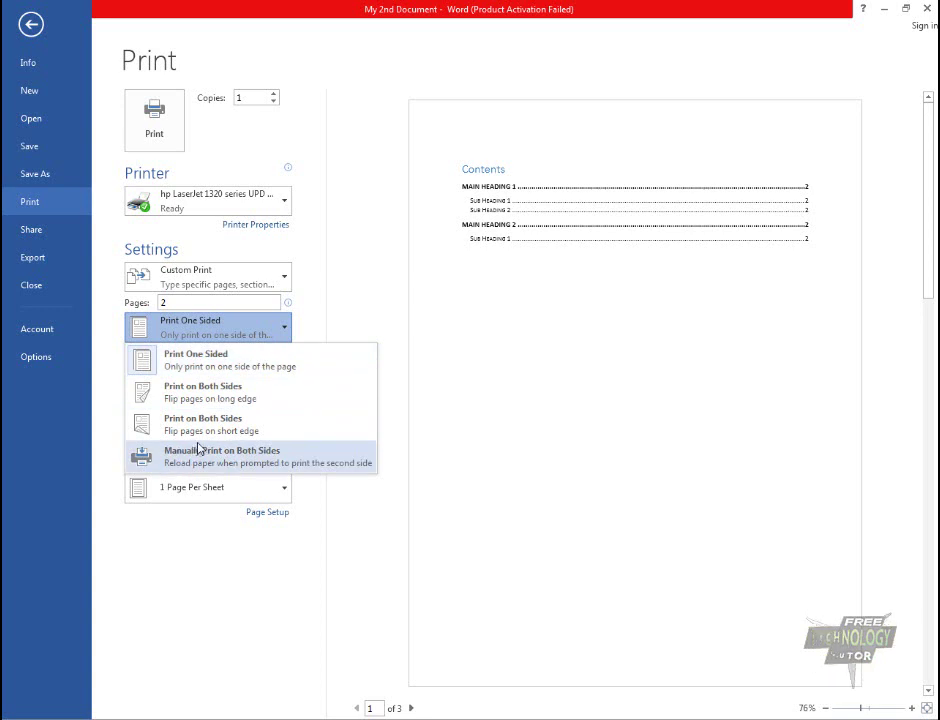
left_click(331, 396)
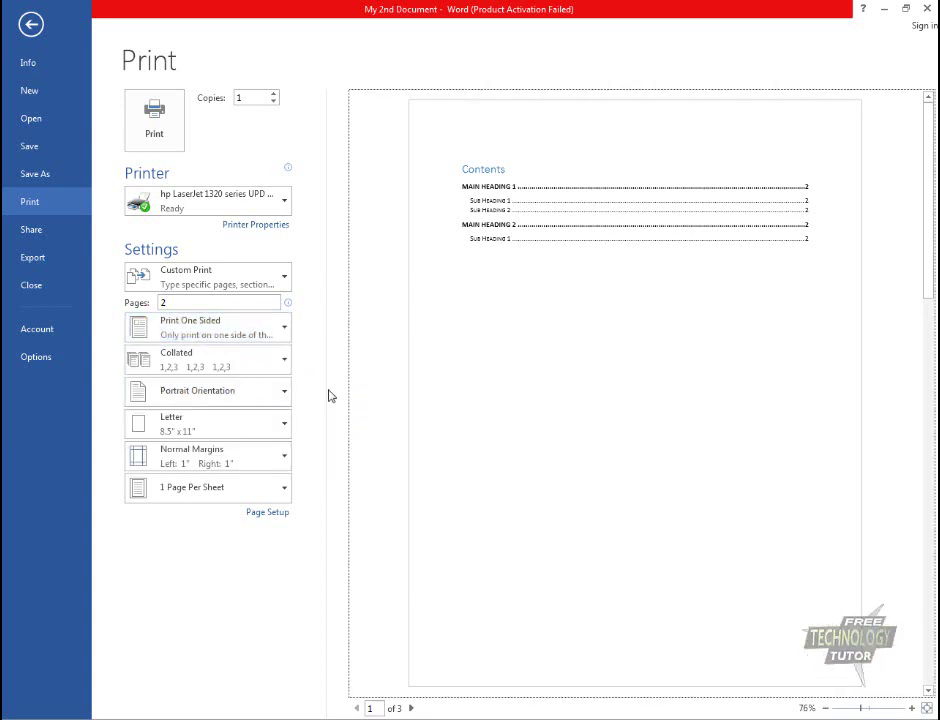
- Keep the 3 copies Collated and dismiss the Windows colour-scheme prompt
left_click(286, 364)
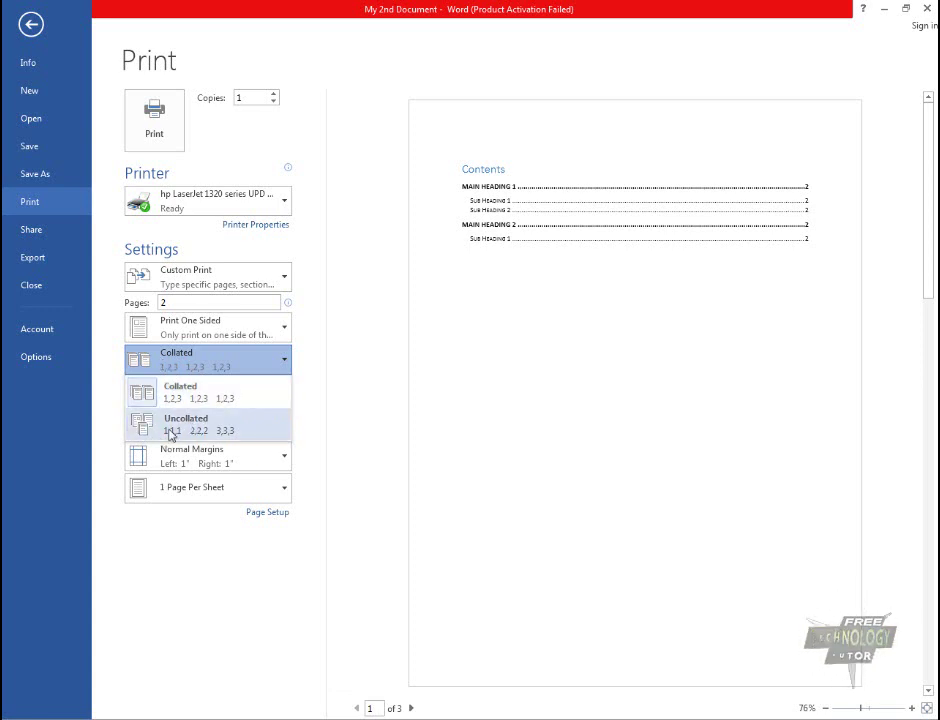
left_click(289, 122)
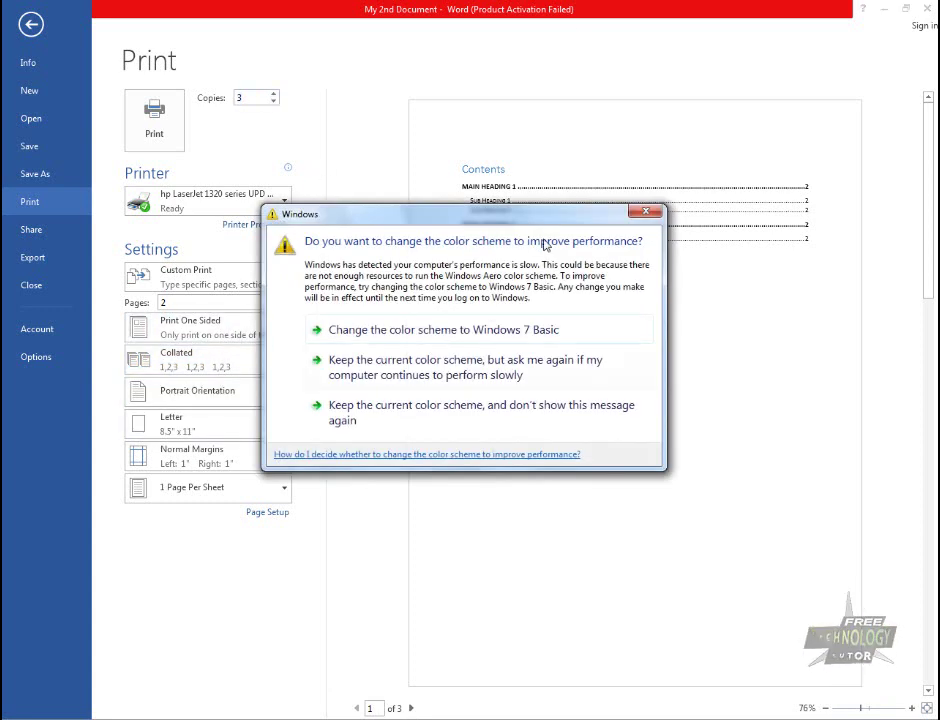
left_click(646, 212)
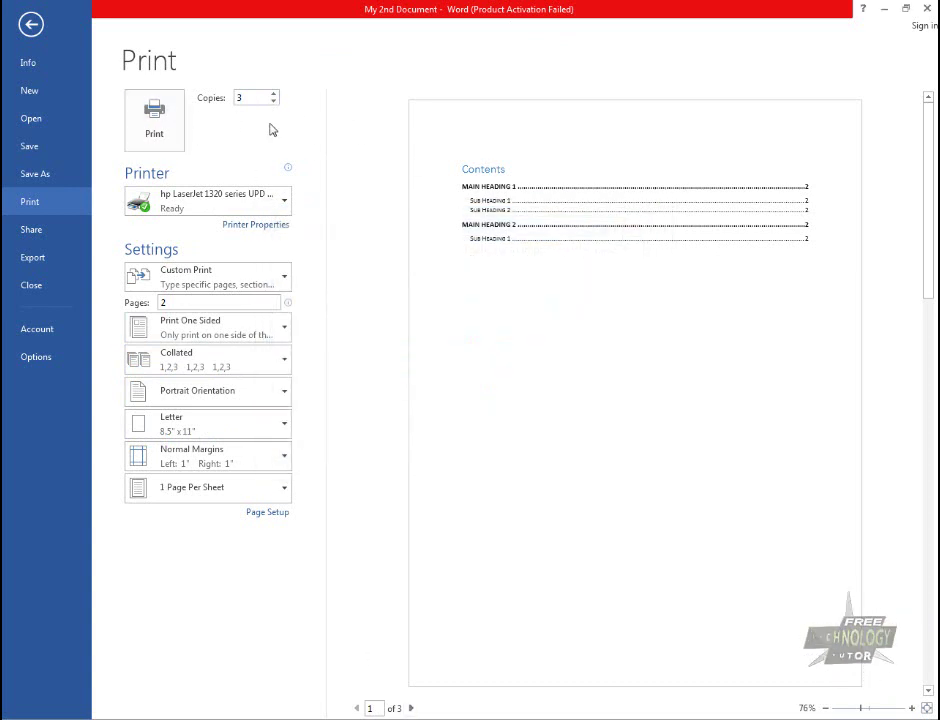
left_click(285, 366)
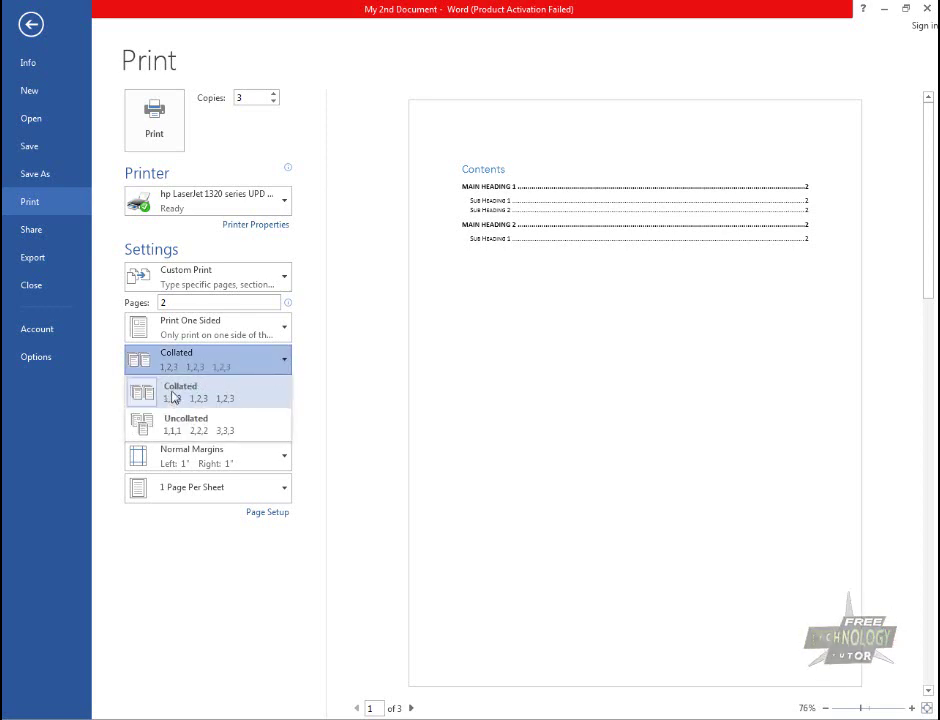
left_click(232, 400)
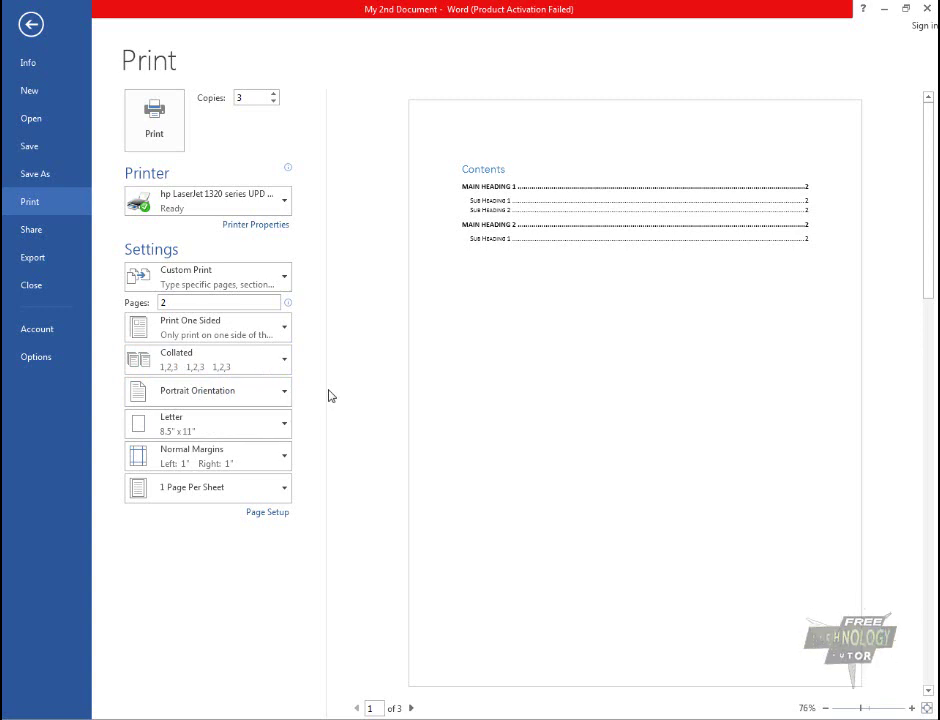
left_click(266, 366)
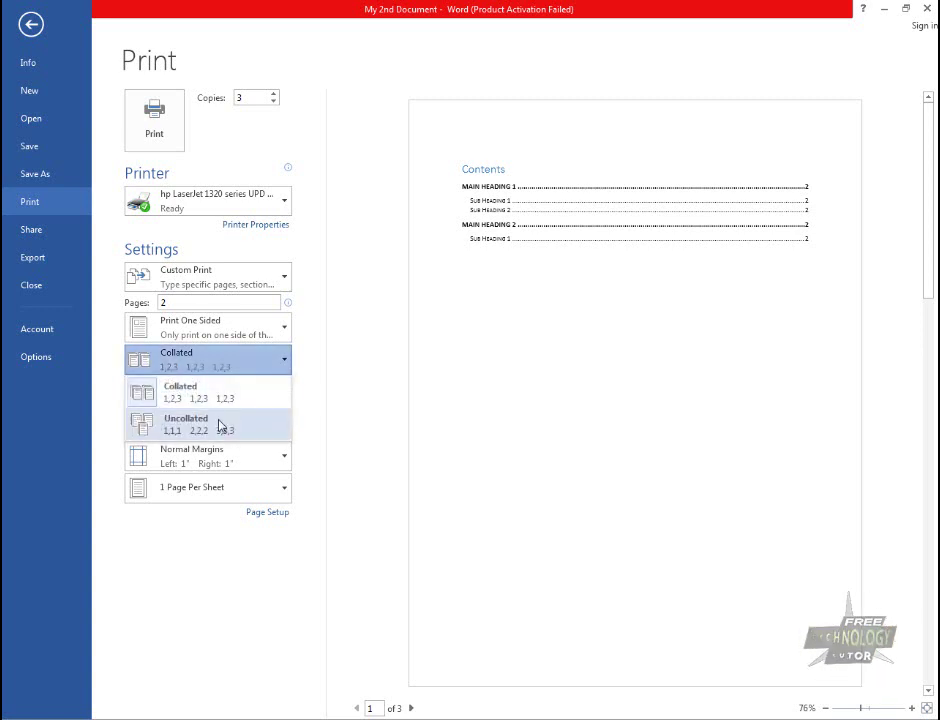
left_click(221, 485)
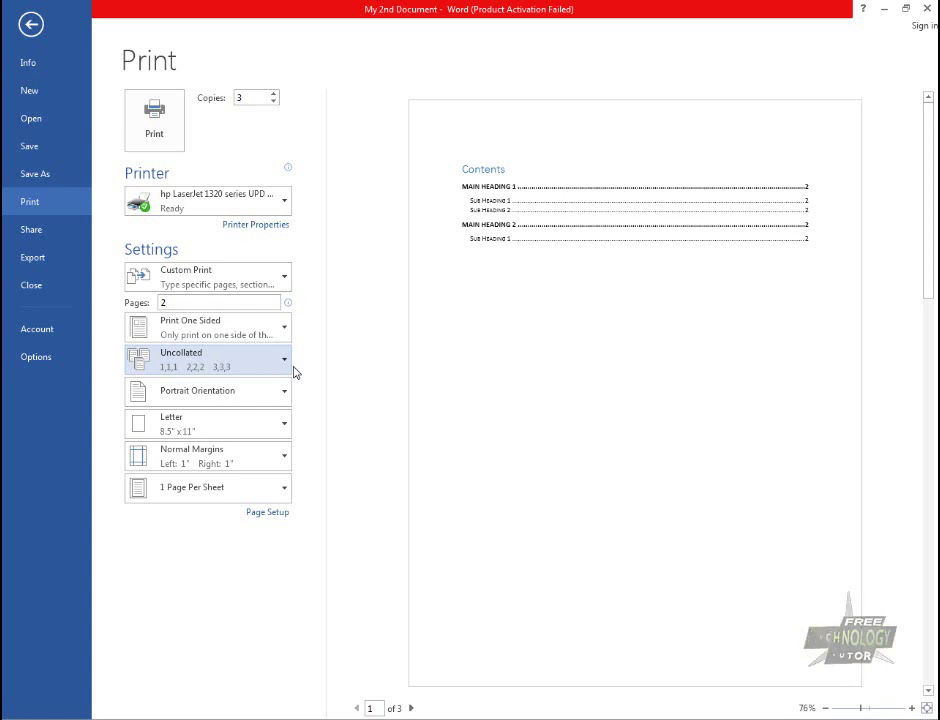
left_click(255, 370)
left_click(254, 390)
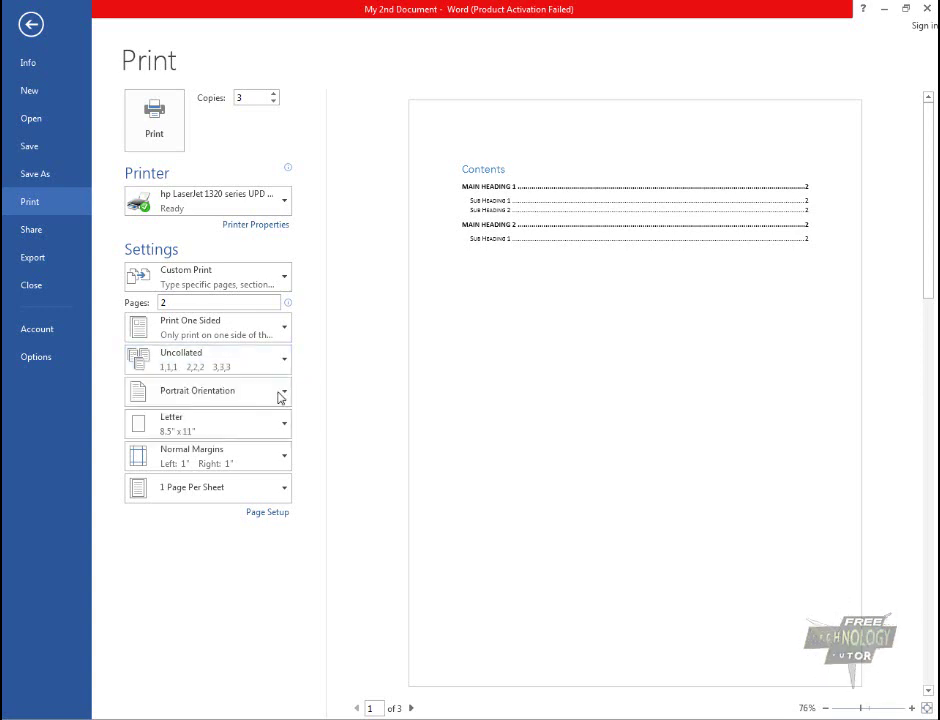
left_click(284, 392)
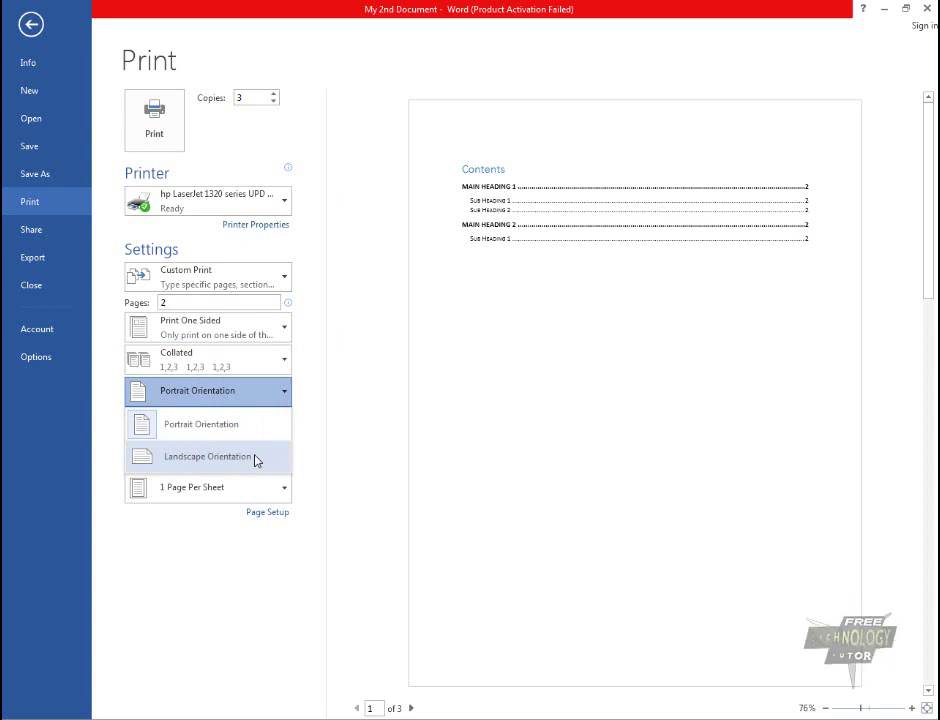
- Keep Portrait orientation, set the paper size to A4 and choose Narrow margins
left_click(350, 412)
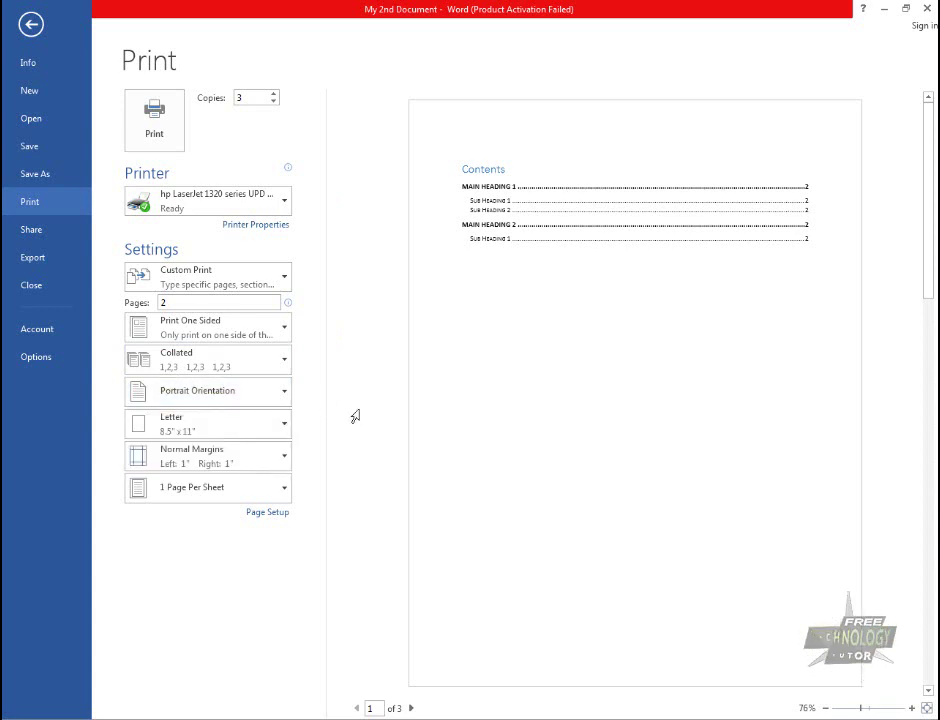
left_click(282, 432)
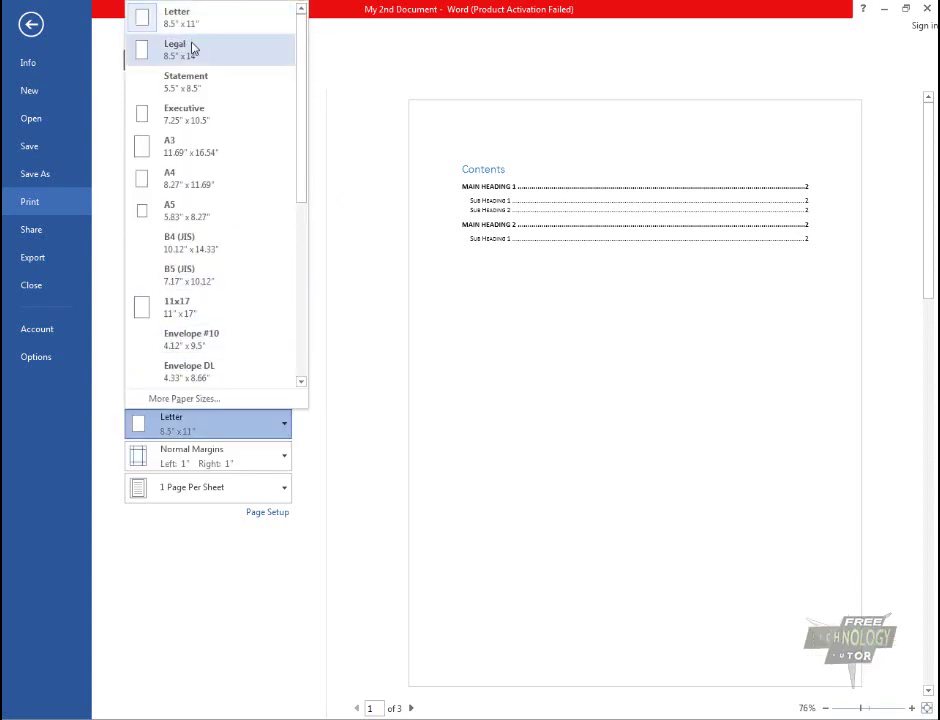
left_click(195, 185)
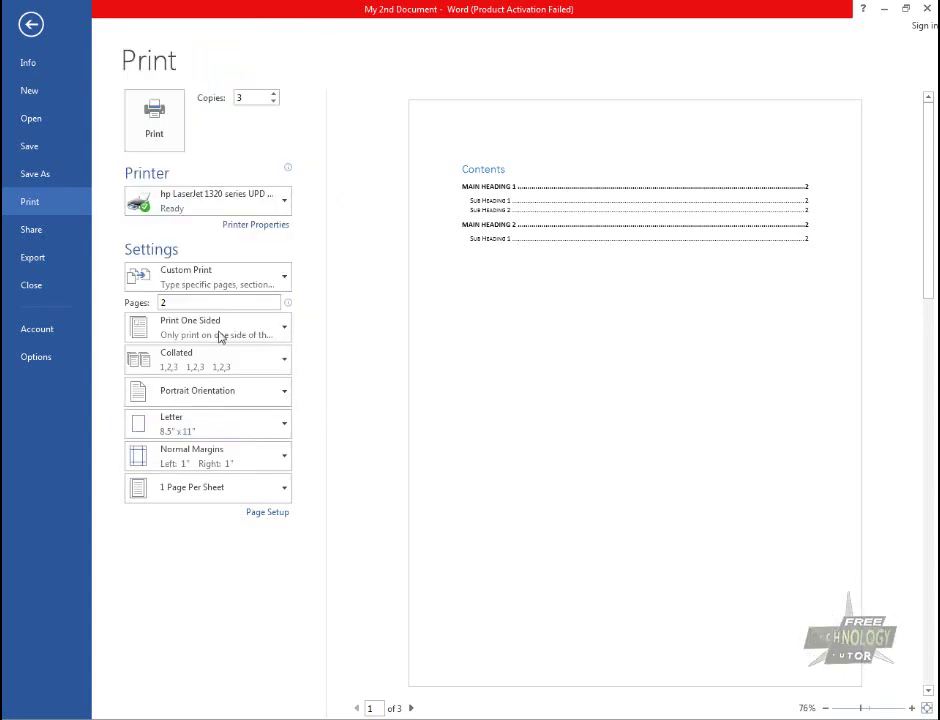
left_click(281, 458)
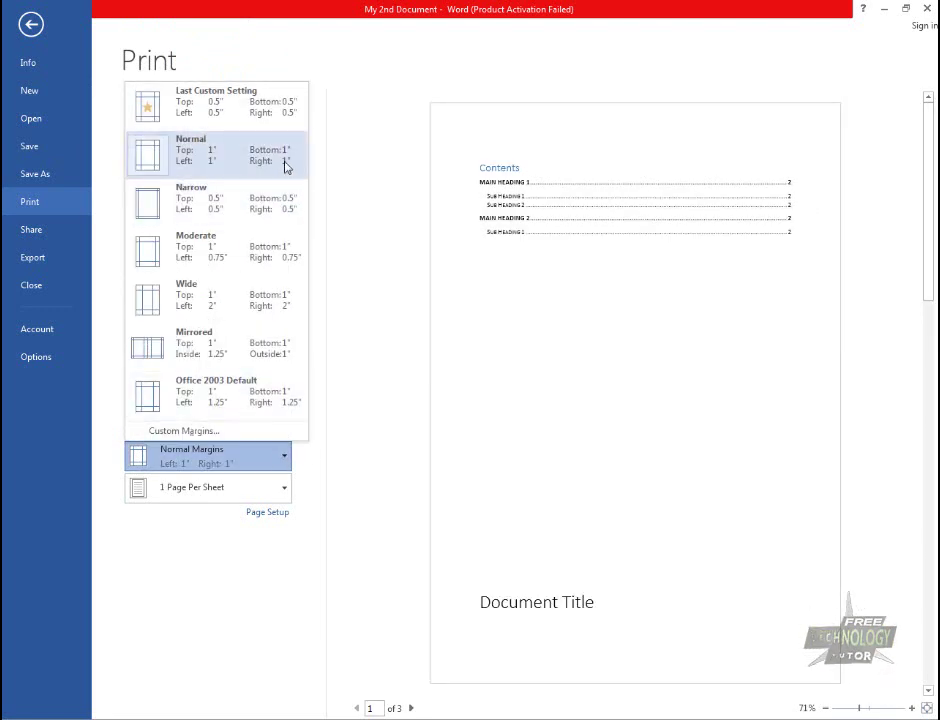
left_click(280, 197)
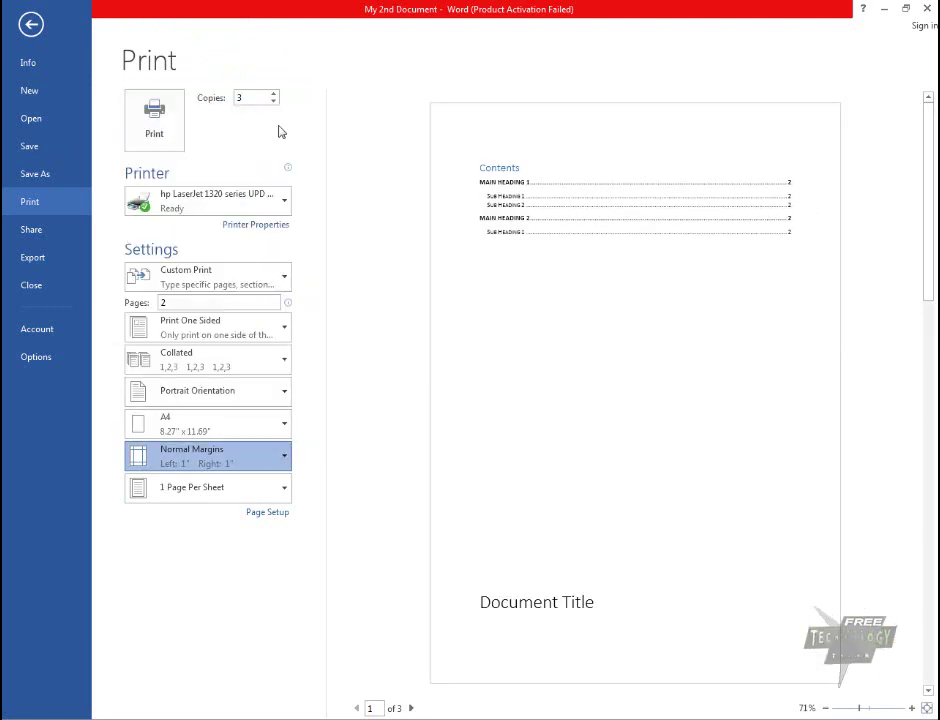
- Set the print layout to 2 Pages Per Sheet
left_click(279, 489)
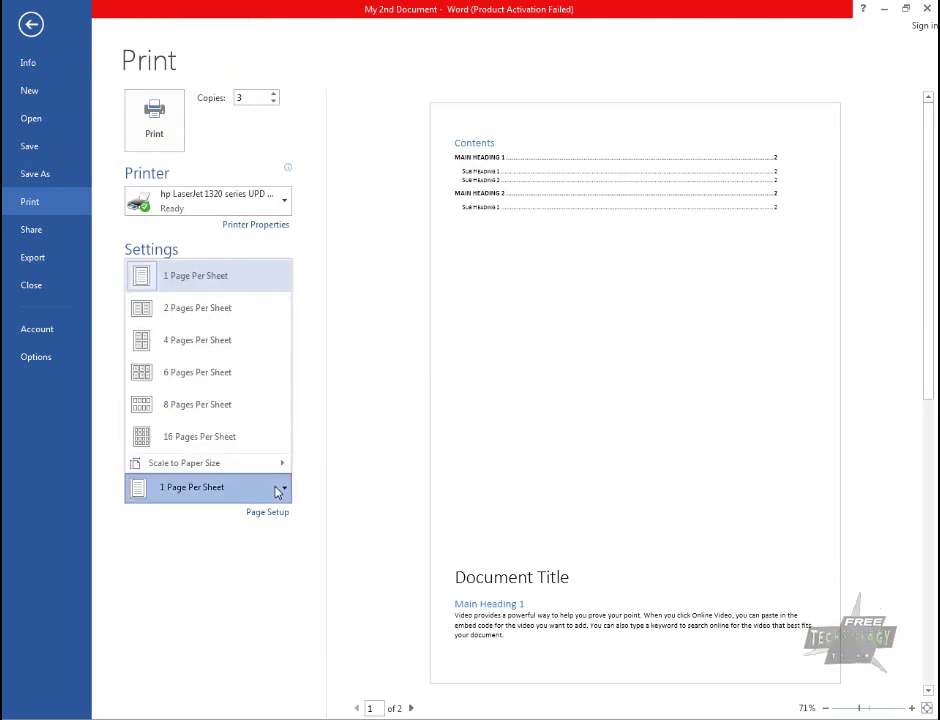
left_click(246, 281)
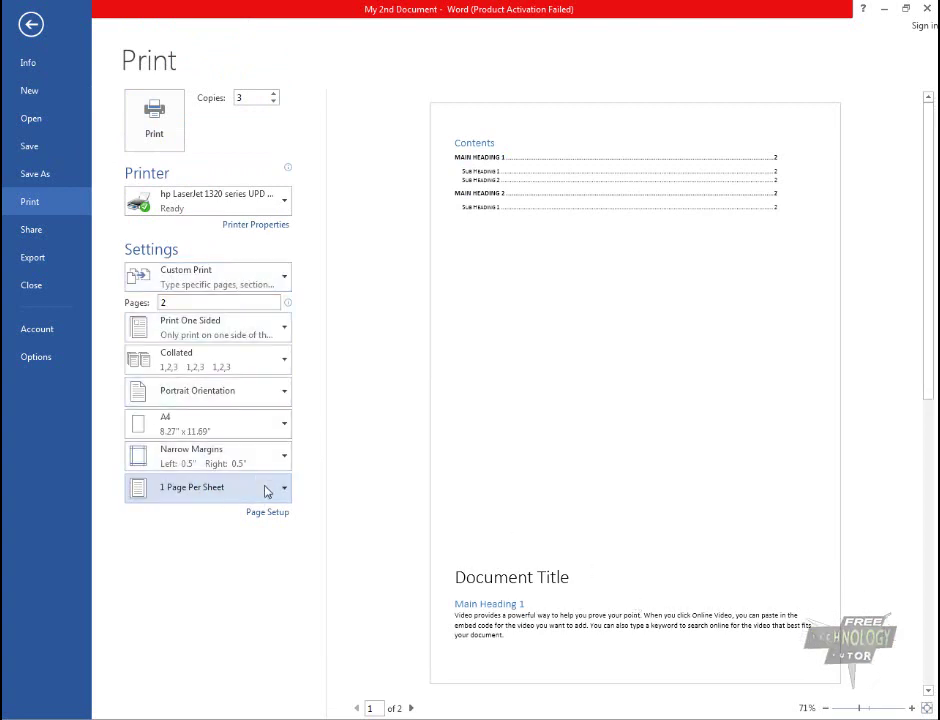
left_click(267, 491)
left_click(218, 308)
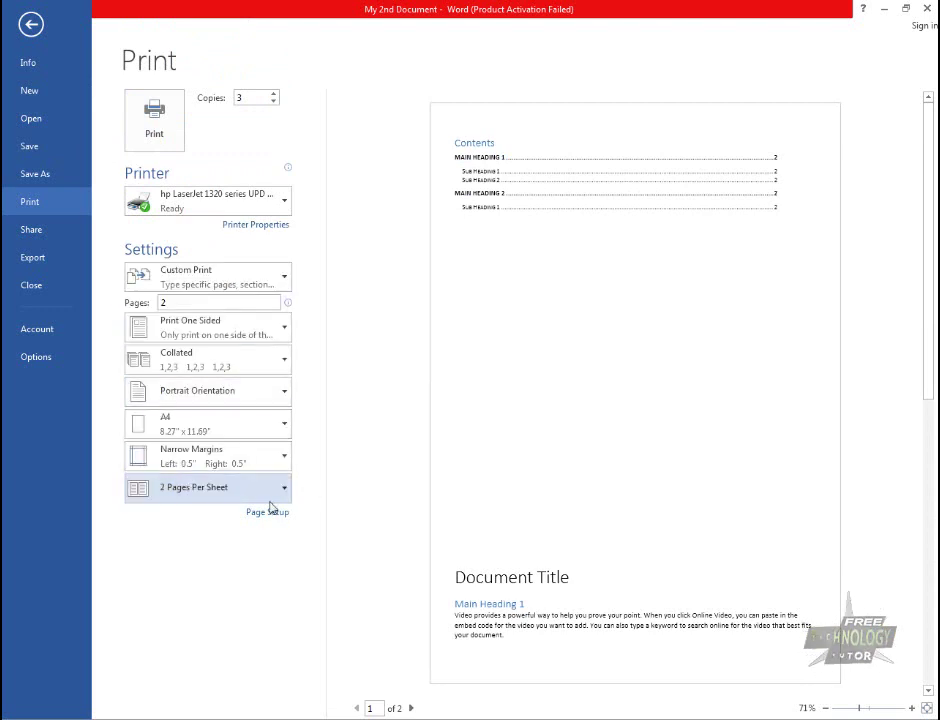
left_click(265, 497)
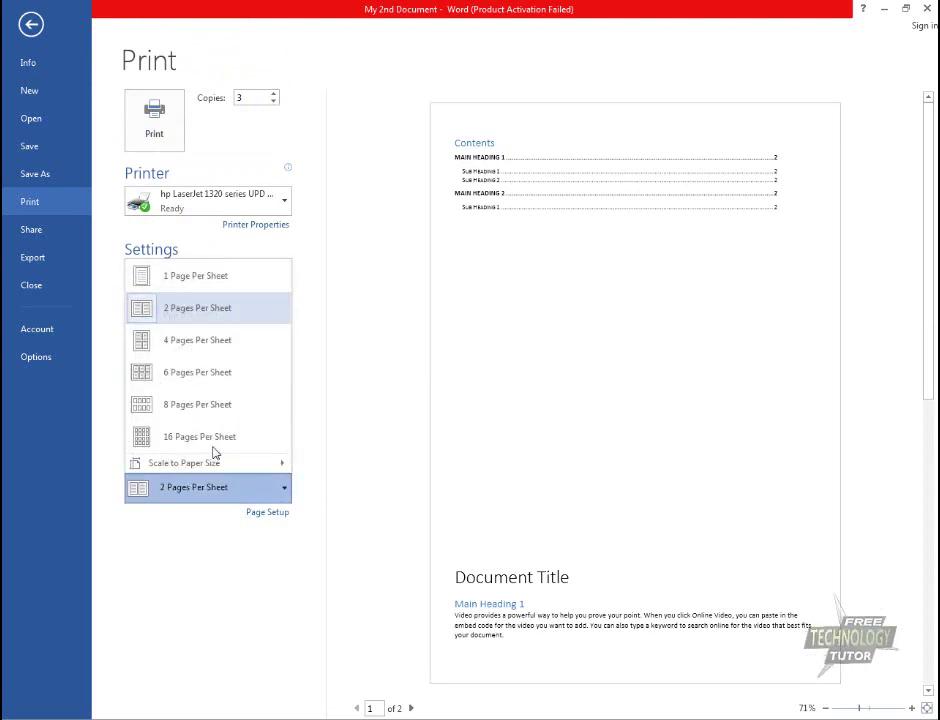
left_click(233, 340)
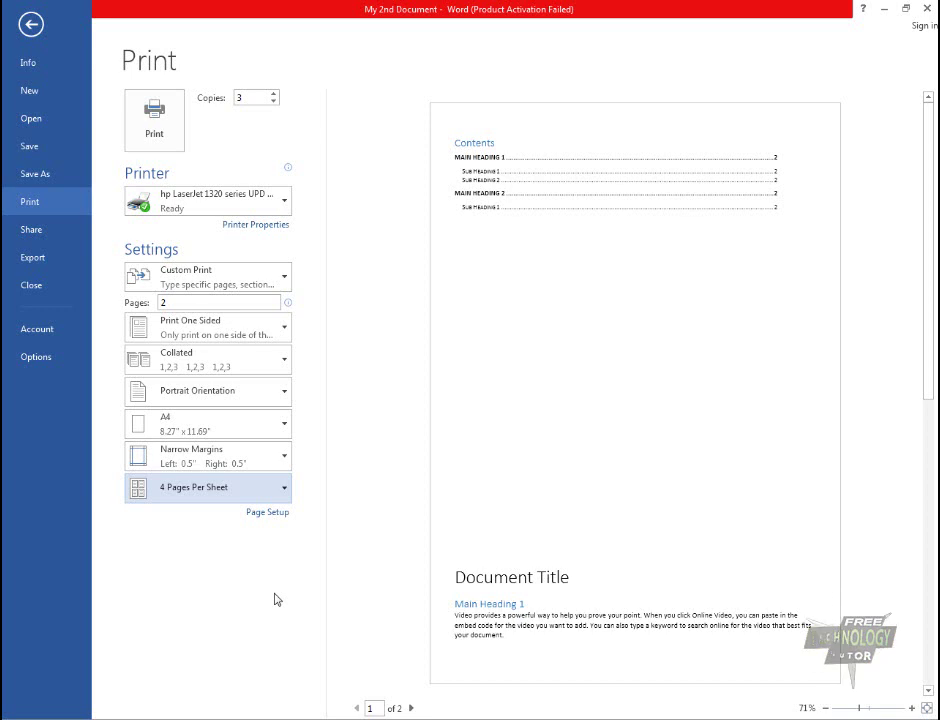
left_click(262, 490)
left_click(255, 355)
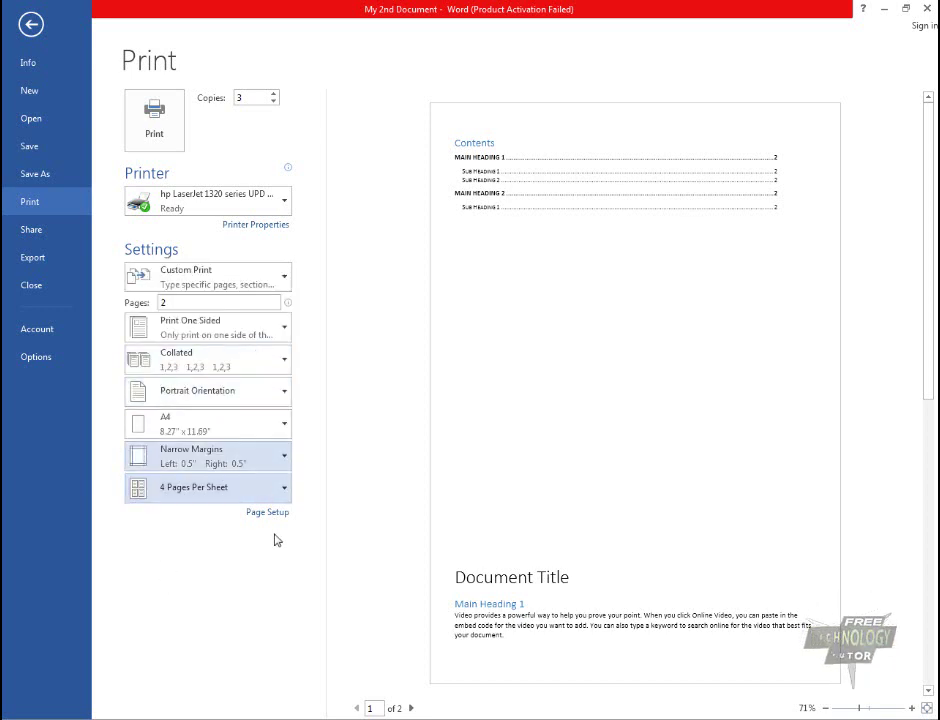
left_click(266, 484)
left_click(252, 308)
- Print the 3 collated copies of page 2
left_click(366, 438)
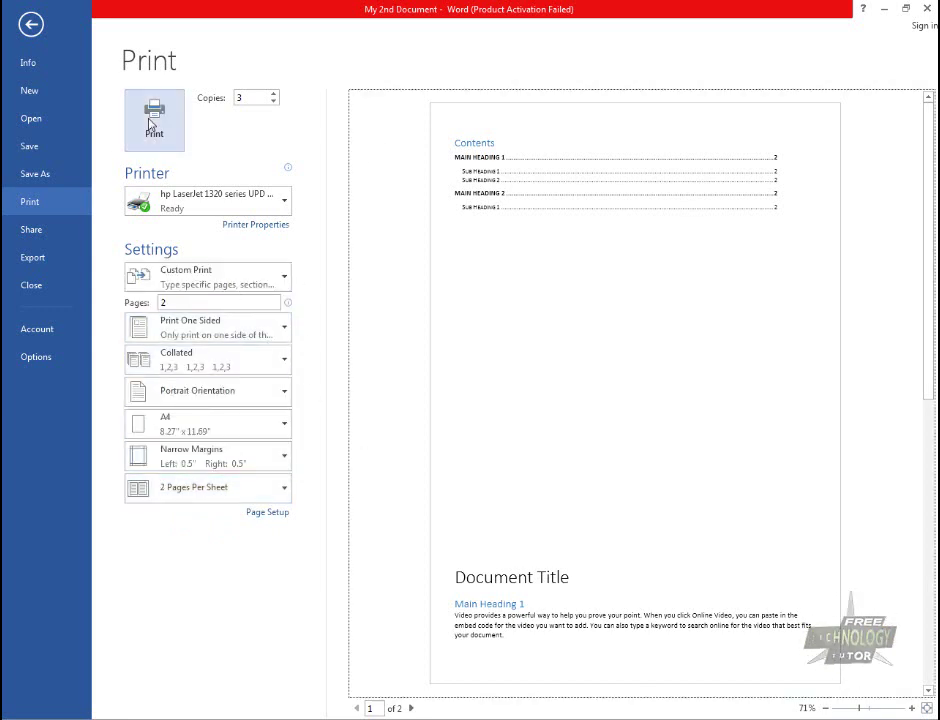
left_click(155, 125)
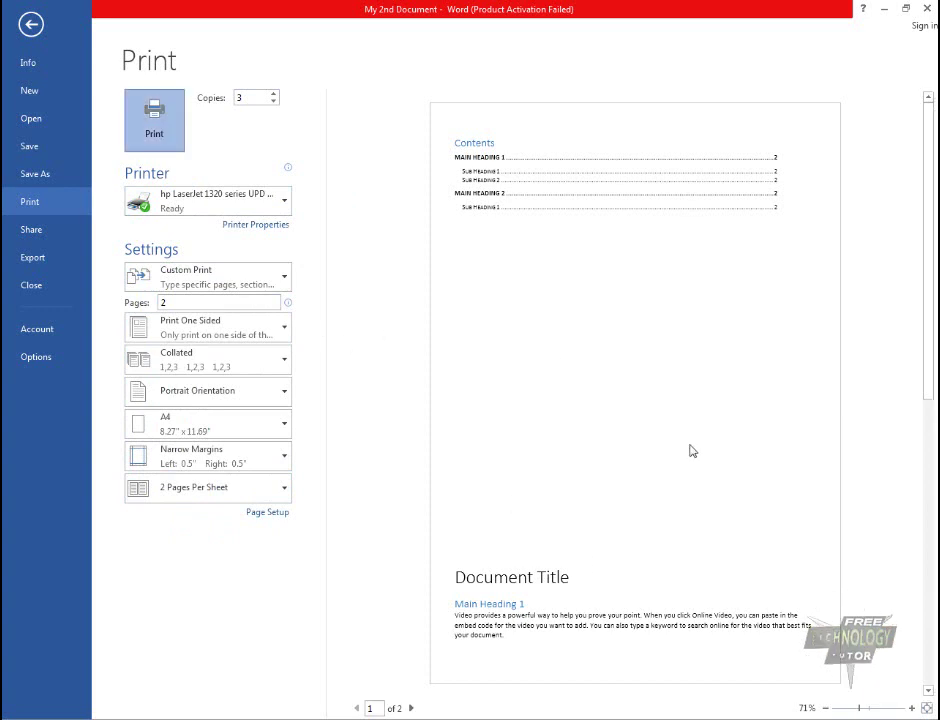